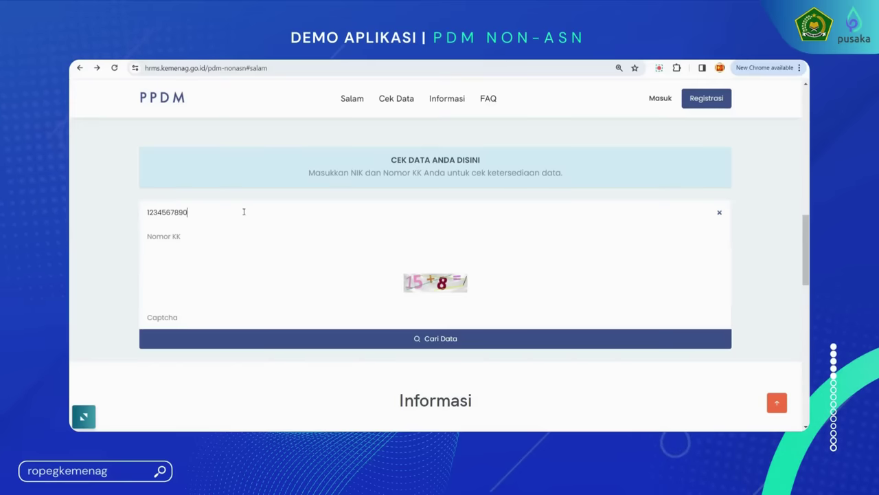
Enter the family card number and captcha answer, then run Cari Data to check availability
click(236, 237)
text(0)
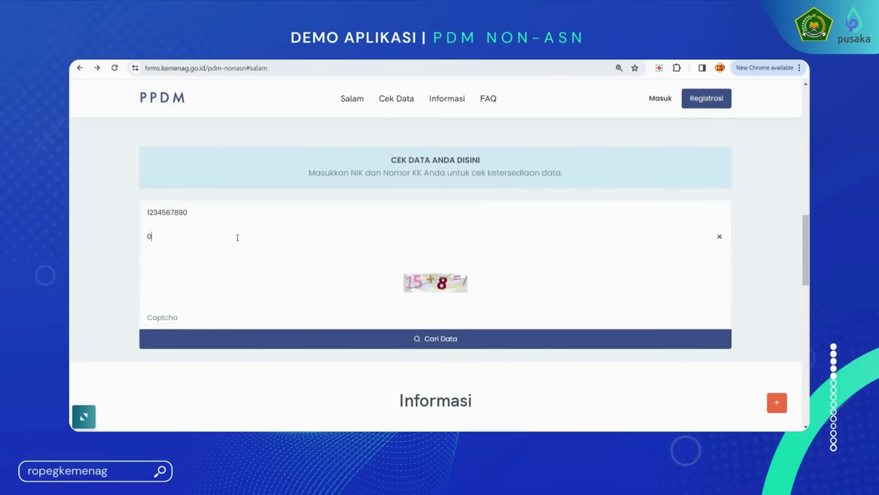
text(987654321)
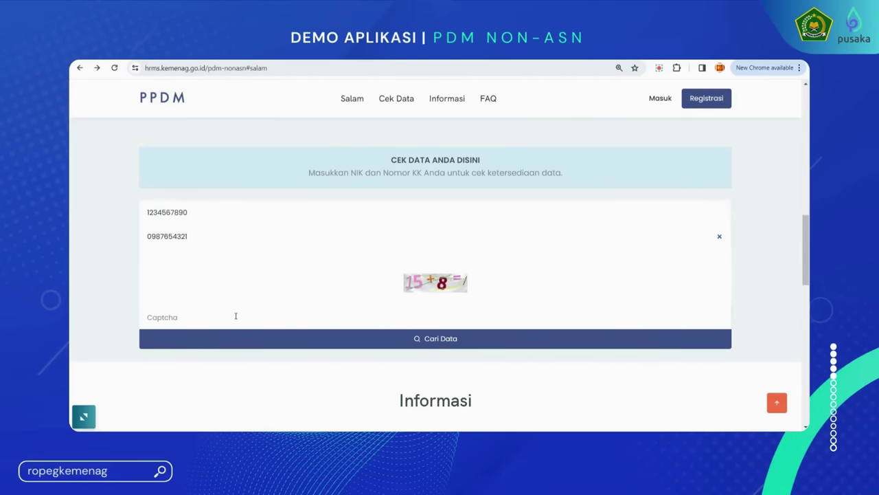
click(235, 316)
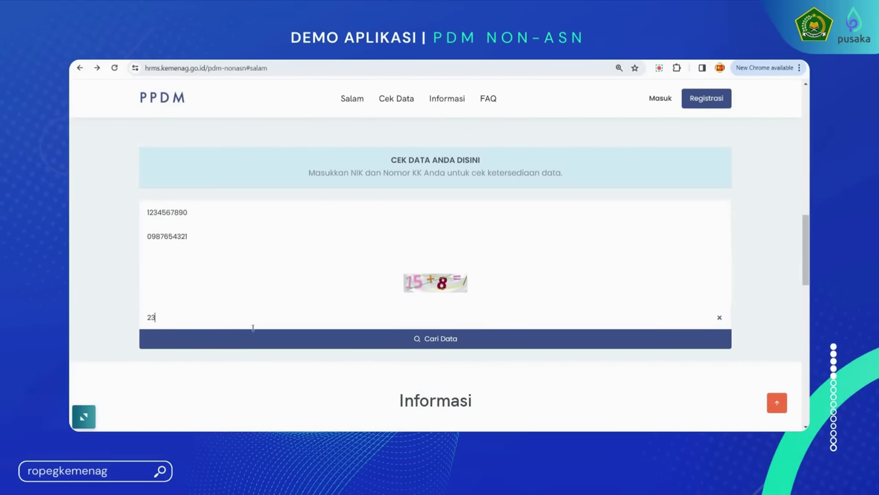
click(311, 340)
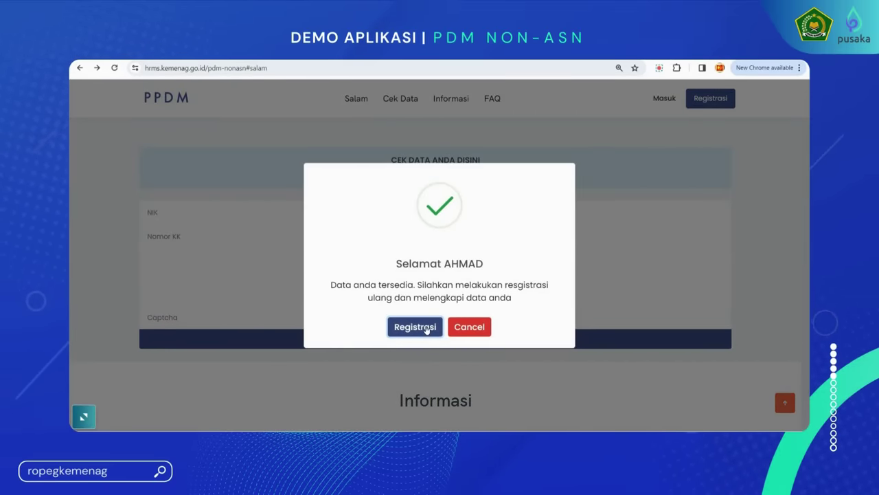
Re-register with the active e-mail, WhatsApp number and captcha answer, then submit with Kirim
click(426, 329)
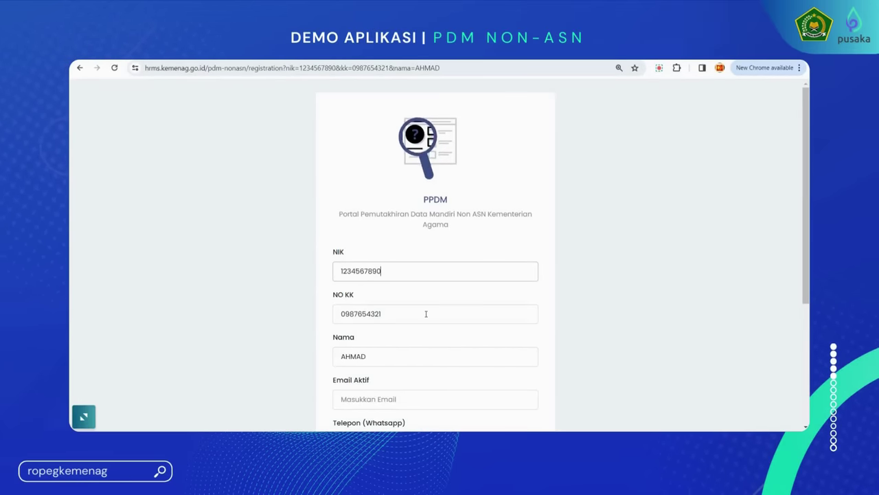
scroll(426, 314, down, 2)
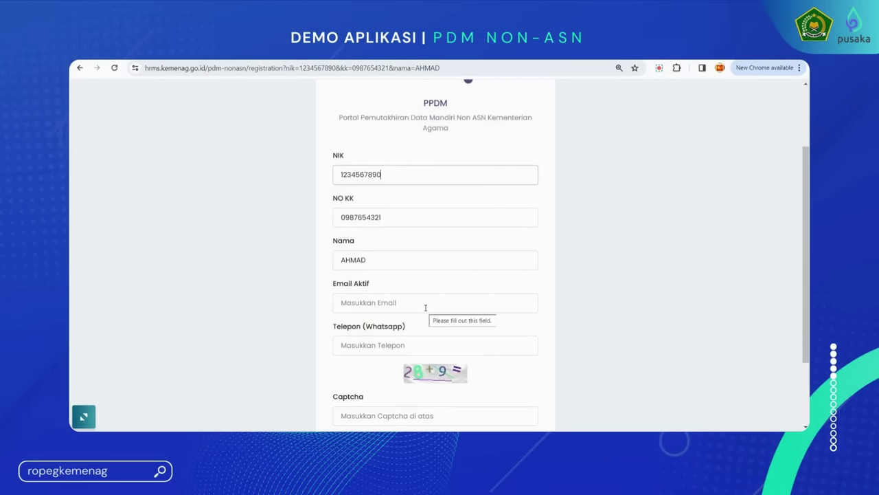
click(426, 303)
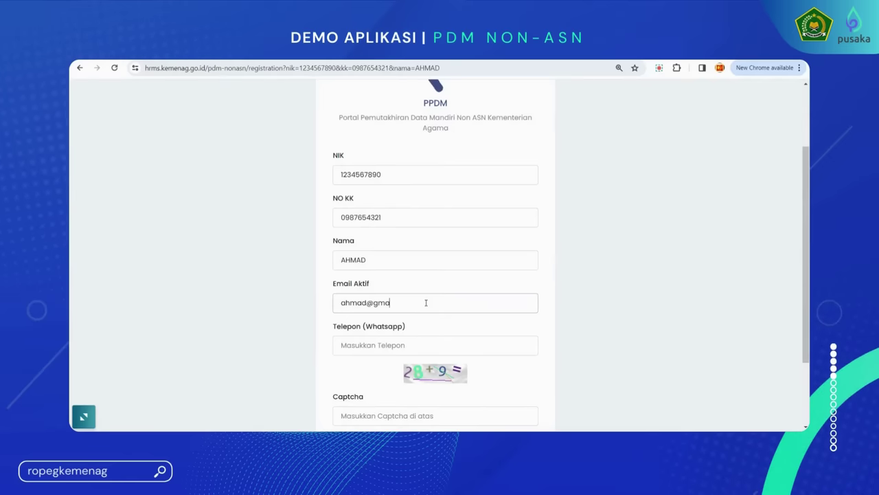
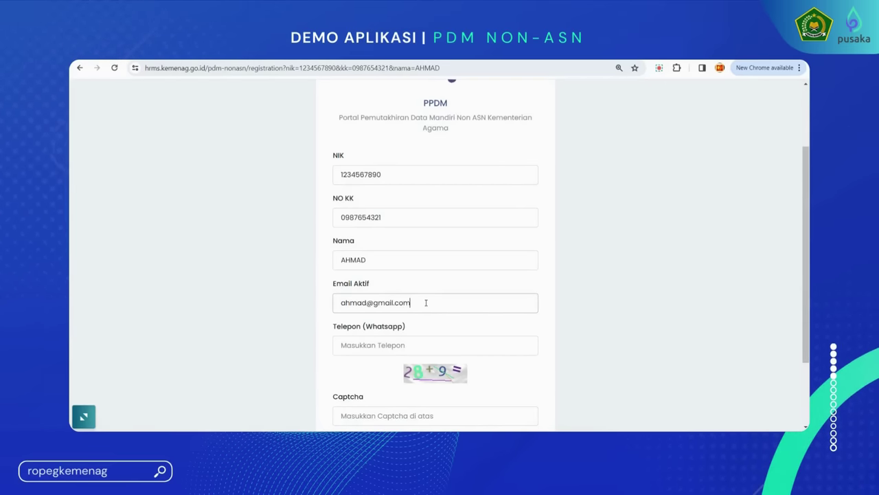
click(418, 346)
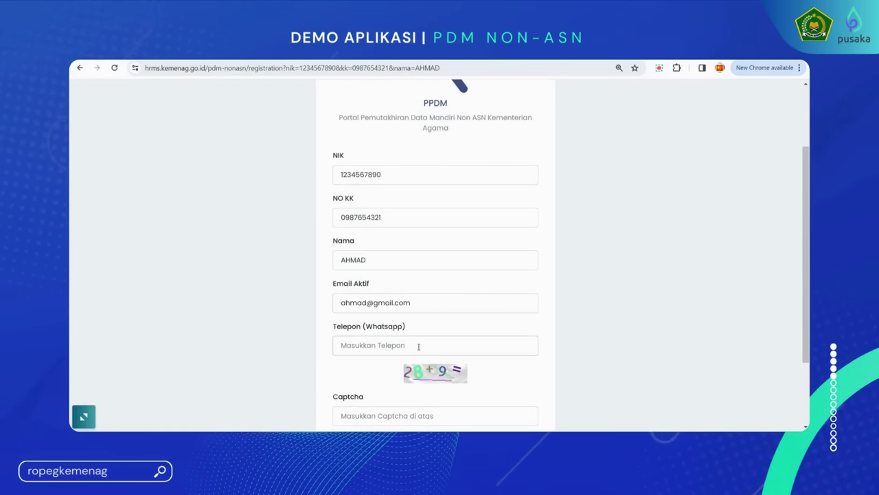
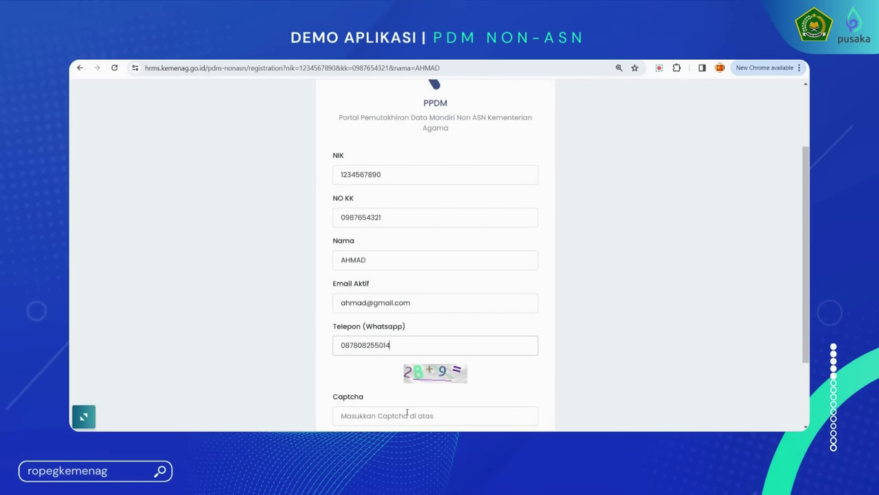
click(406, 415)
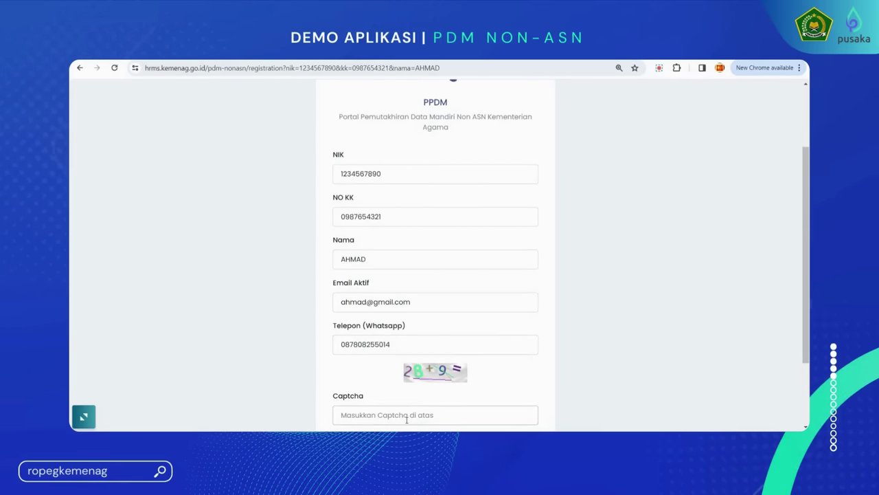
scroll(407, 418, down, 1)
text(37)
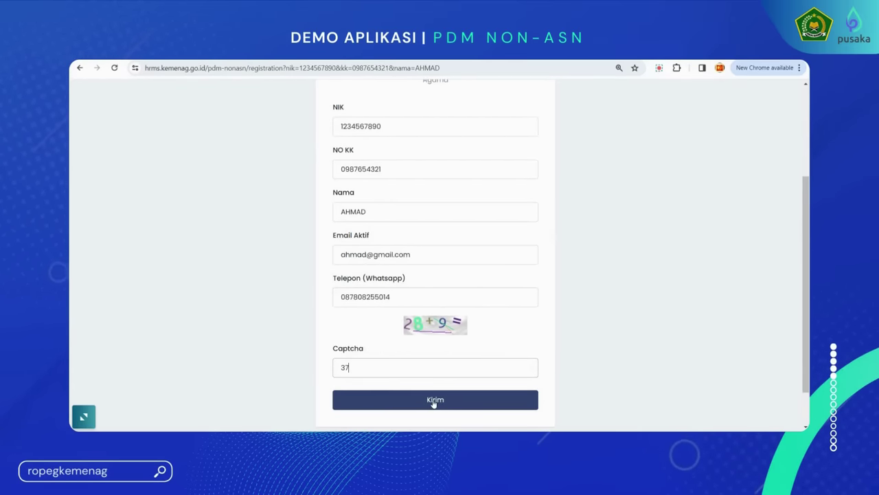
click(425, 400)
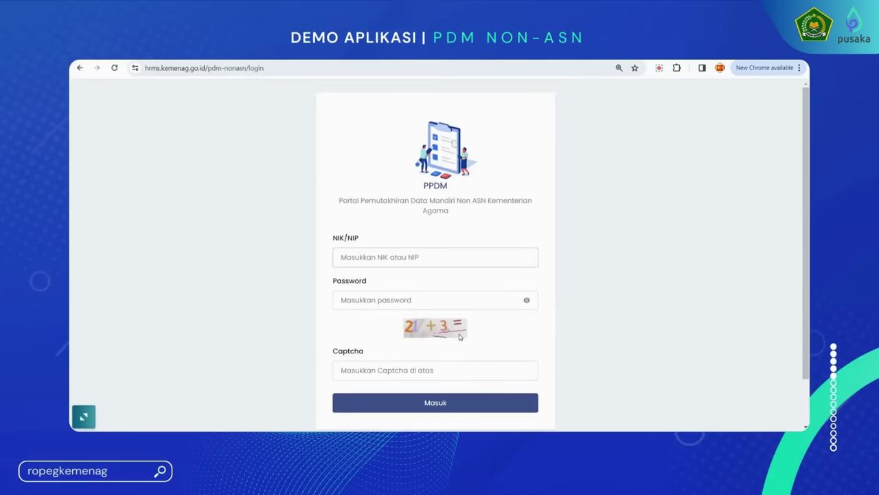
Log in with the NIK, account password and captcha answer
click(441, 258)
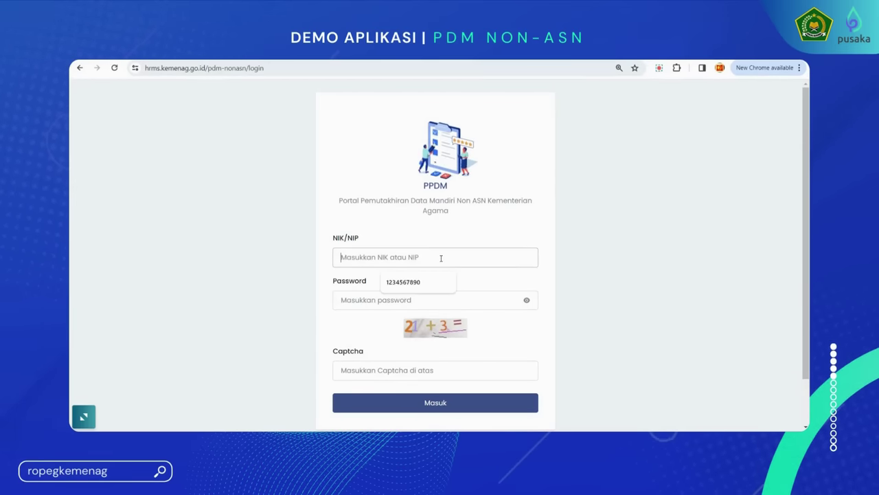
text(1234)
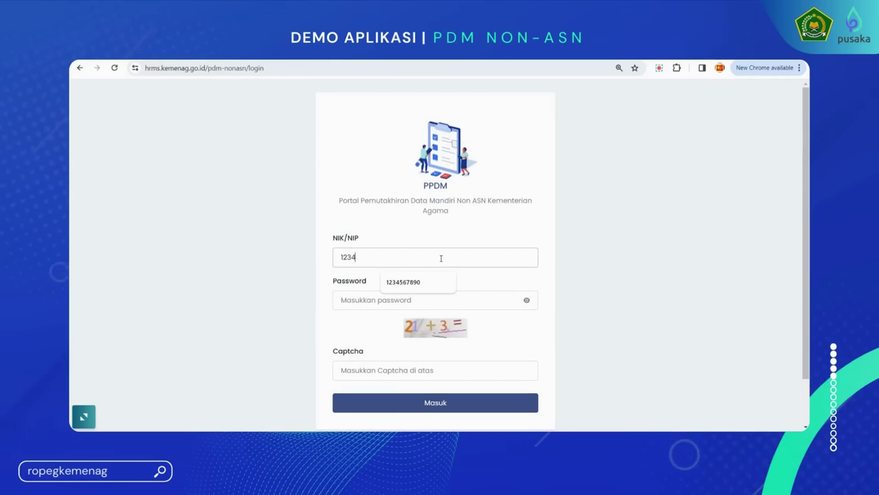
text(567890)
click(397, 299)
text(12345678)
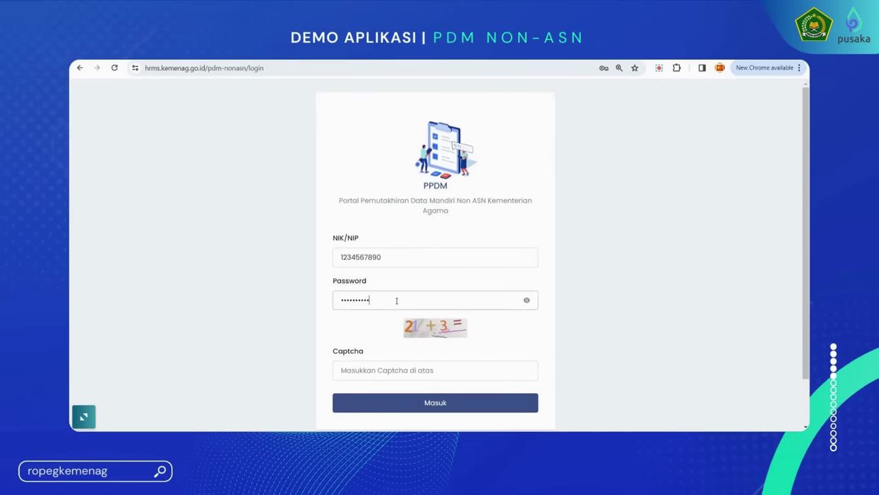
click(448, 382)
click(447, 377)
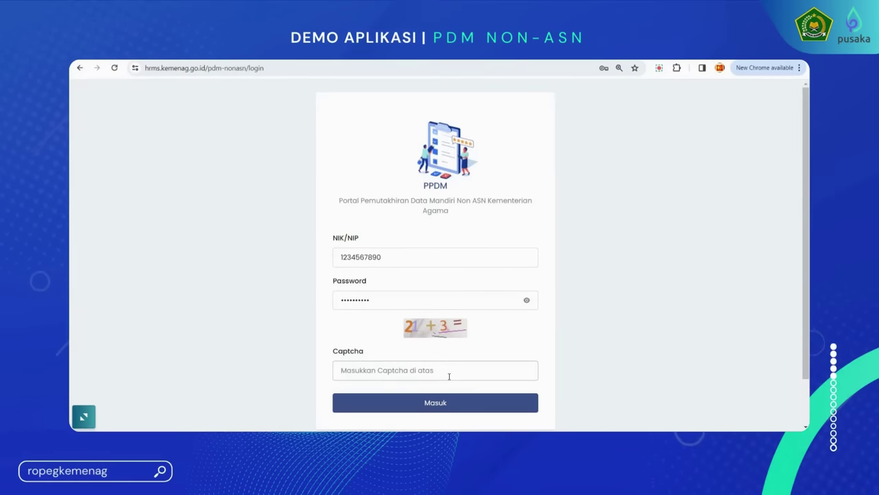
text(24)
click(449, 403)
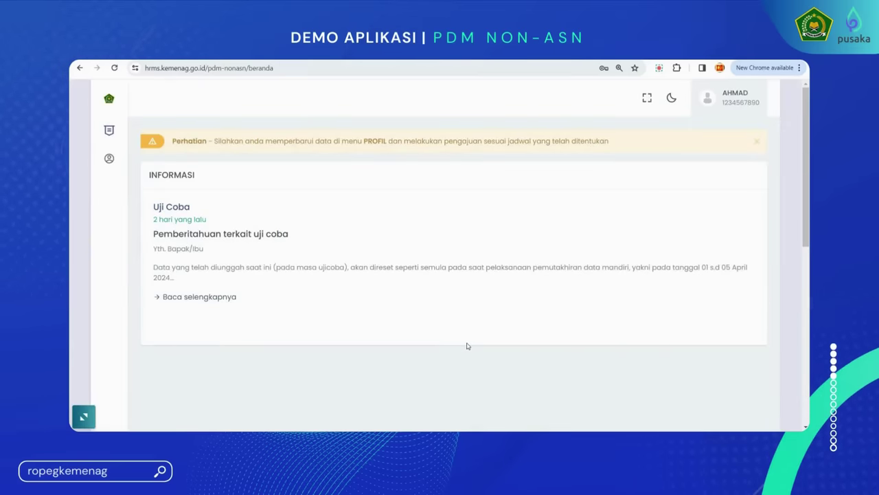
Open the personal profile page and scroll through its contents
mouse_move(114, 137)
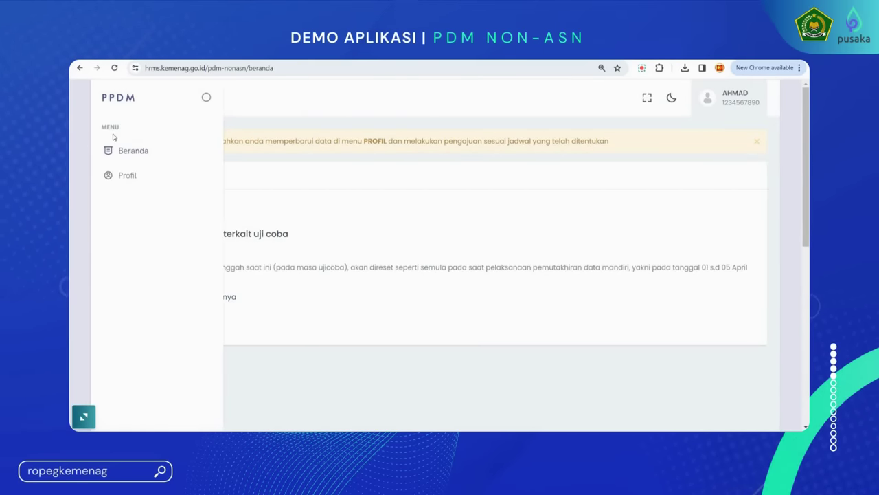
click(128, 174)
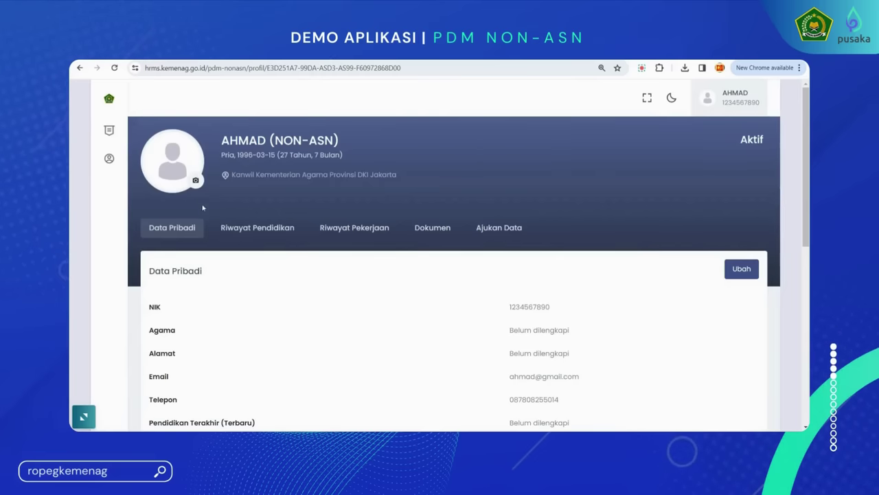
scroll(415, 290, down, 2)
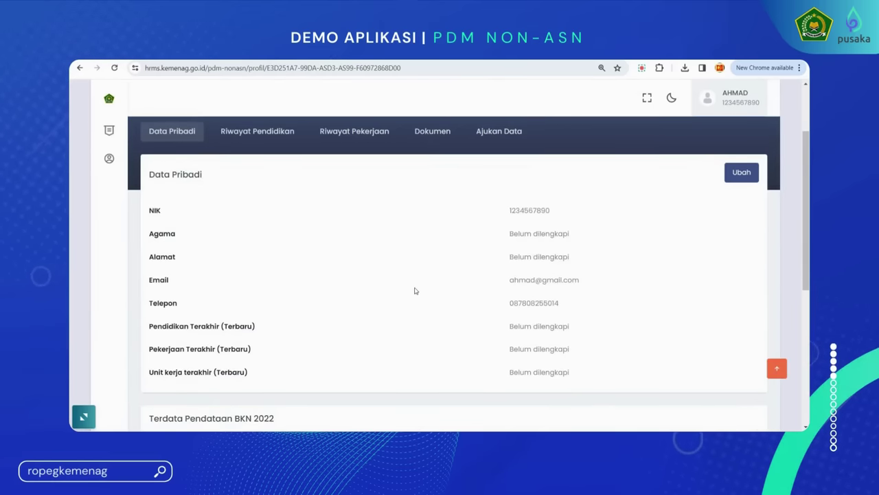
scroll(415, 291, down, 3)
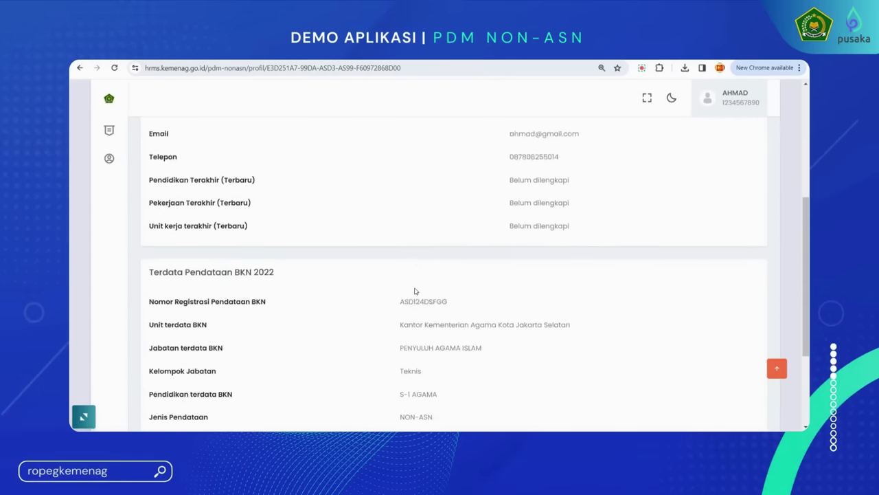
scroll(415, 291, down, 2)
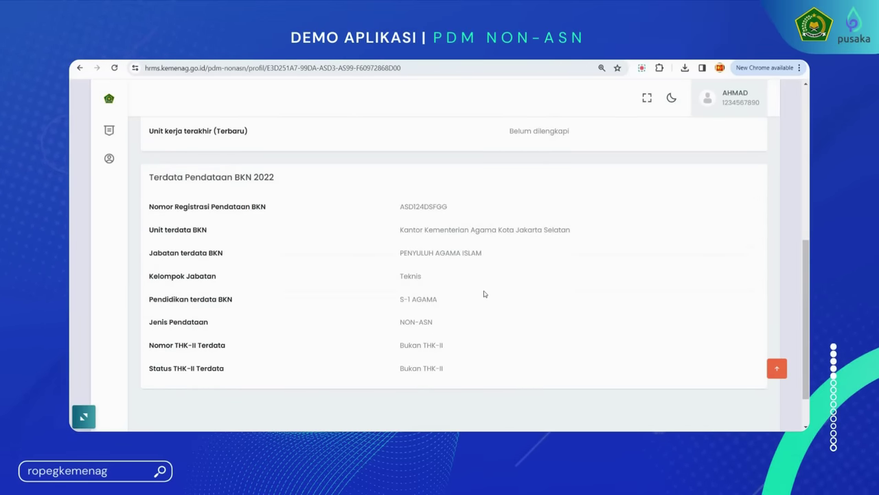
scroll(483, 294, up, 1)
scroll(483, 294, up, 4)
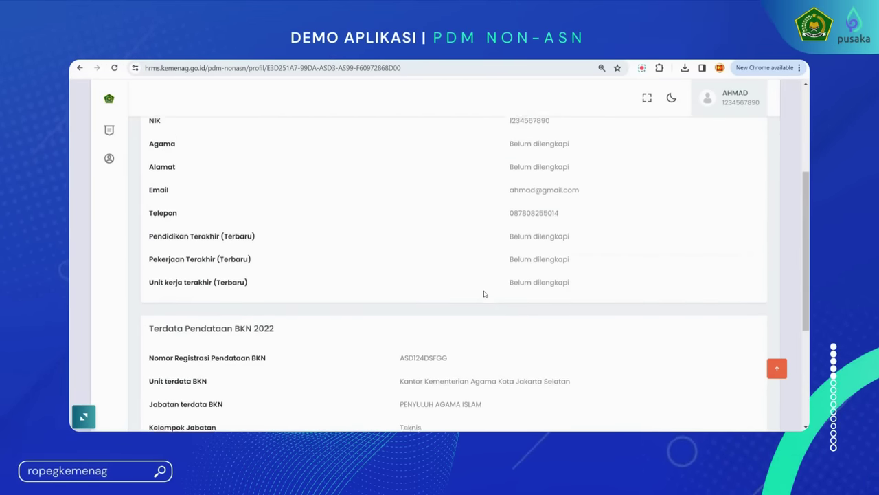
scroll(484, 294, up, 2)
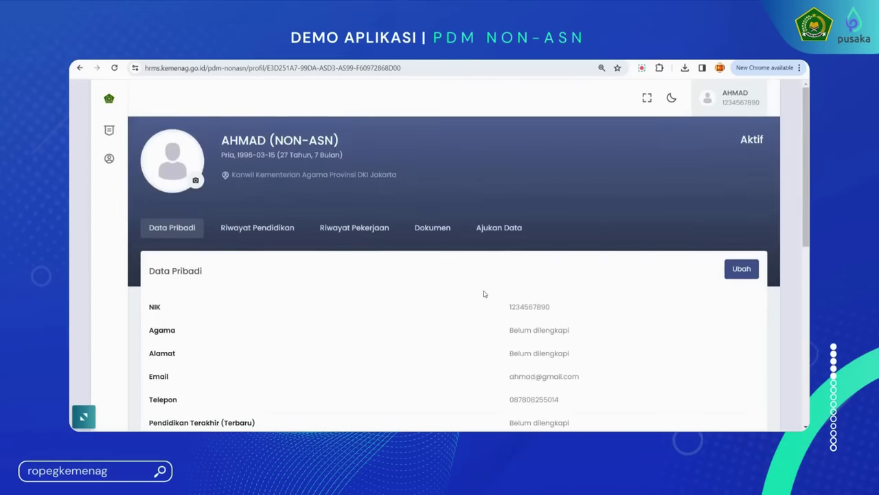
Upload the Foto profil image file as the new profile photo
click(196, 181)
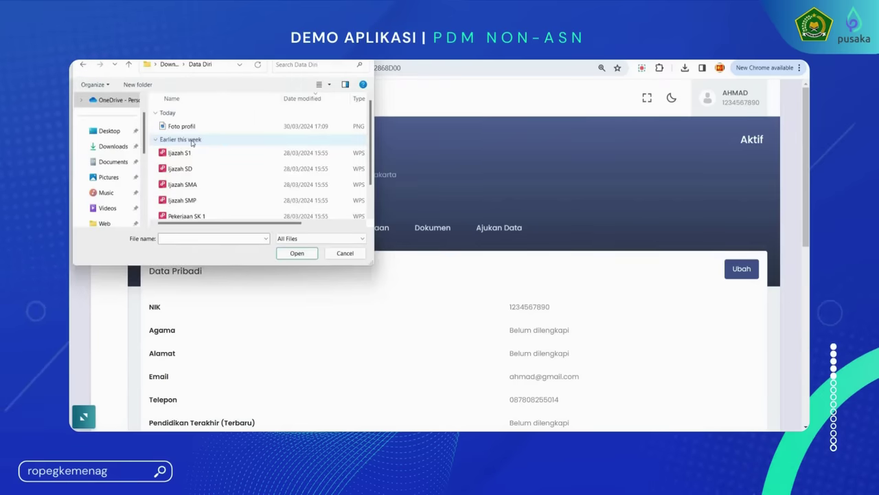
click(196, 128)
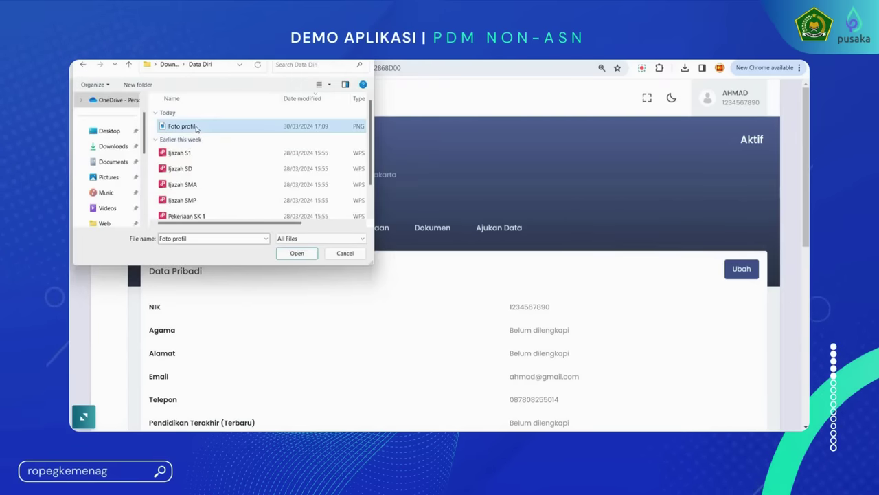
click(307, 254)
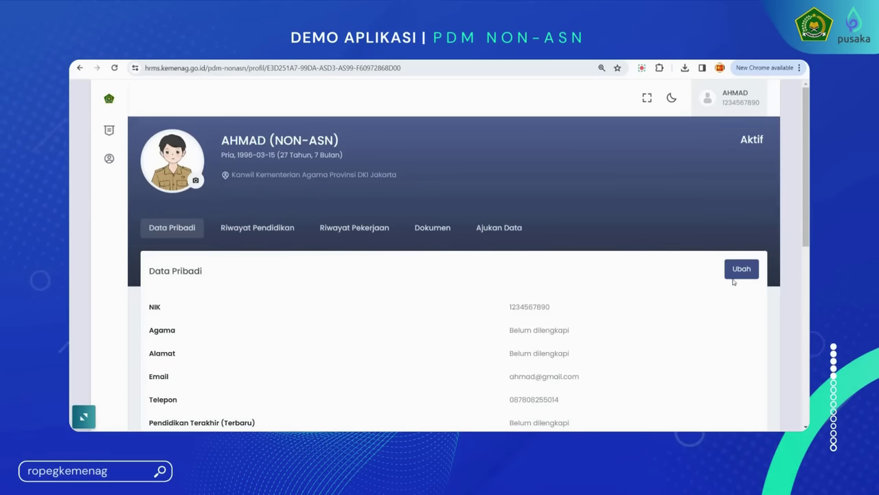
scroll(737, 275, down, 1)
Edit the personal data: religion Islam, paste the home address into Alamat, and save
click(744, 225)
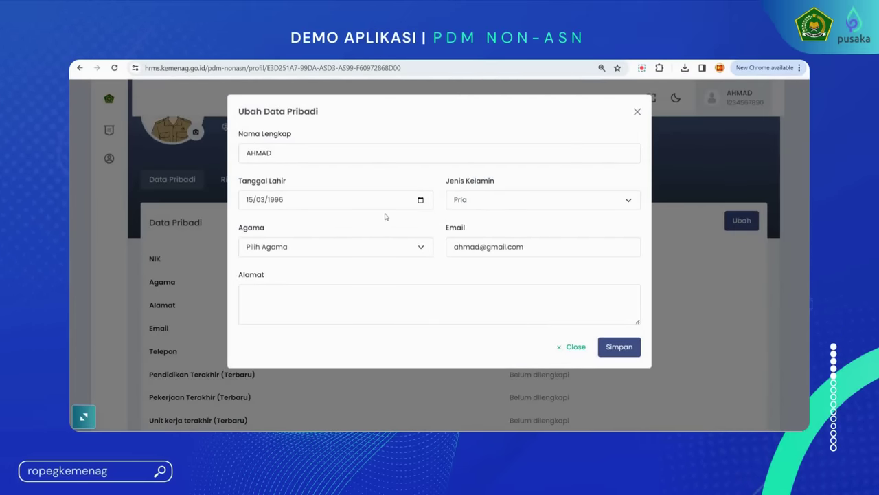
click(270, 251)
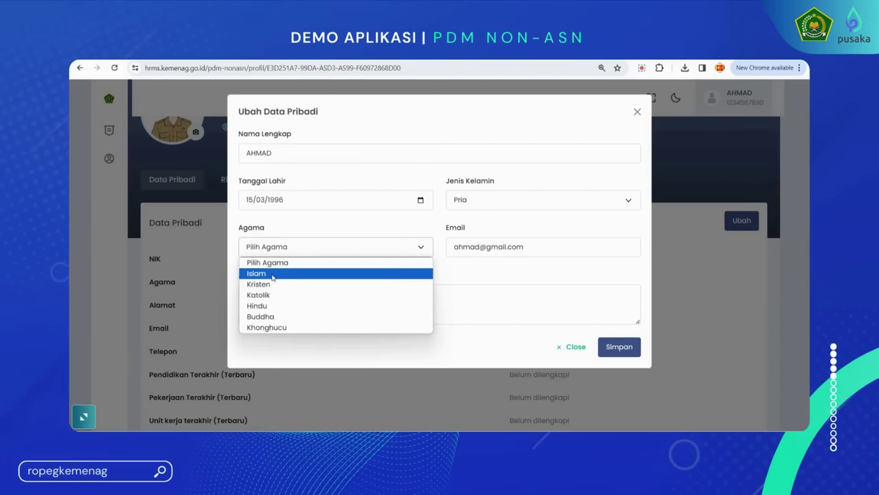
click(272, 275)
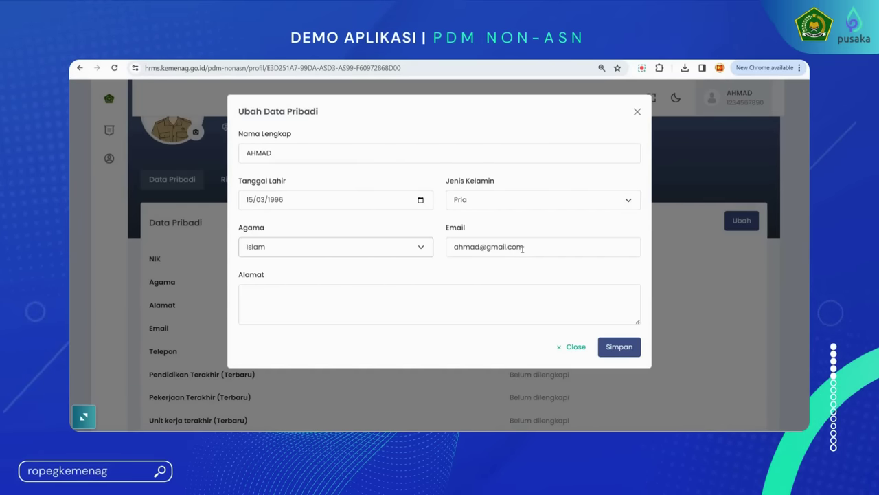
click(402, 303)
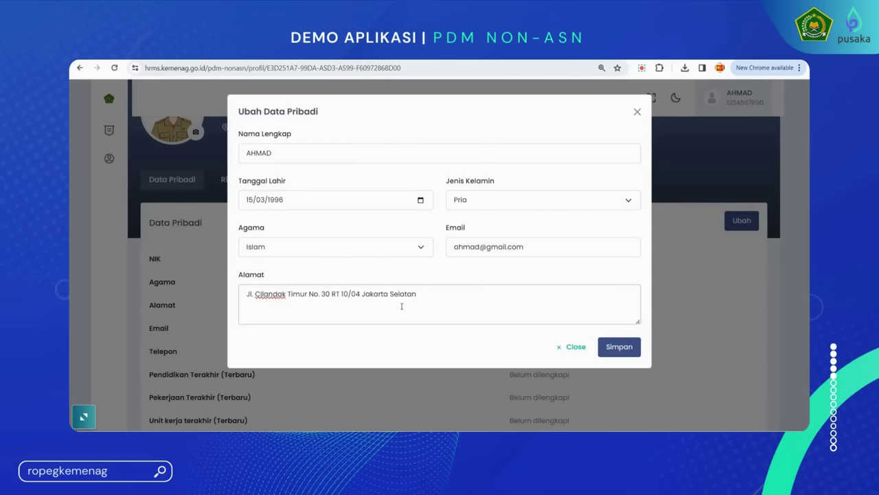
click(625, 347)
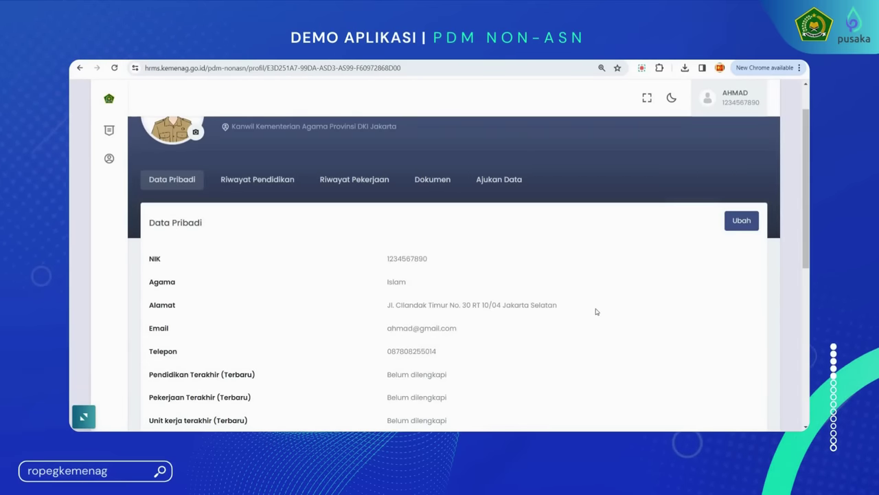
click(255, 180)
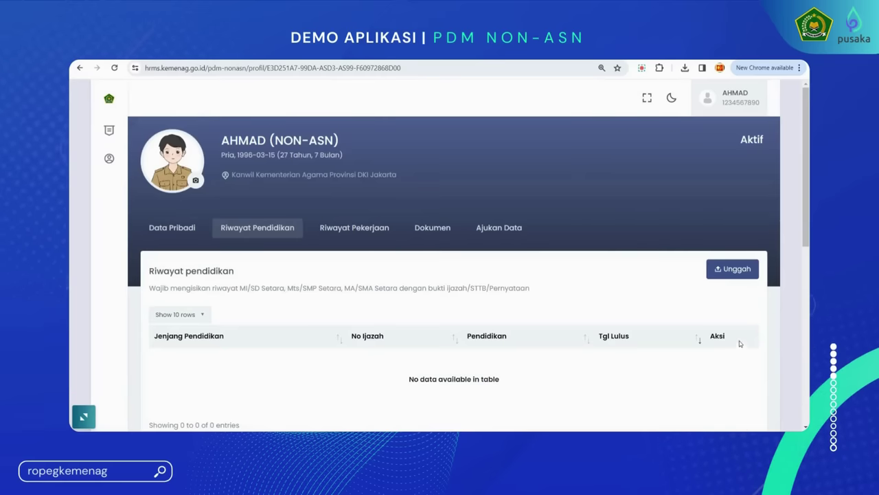
Start an MI/SD Setara education record with diploma number 123321
click(735, 270)
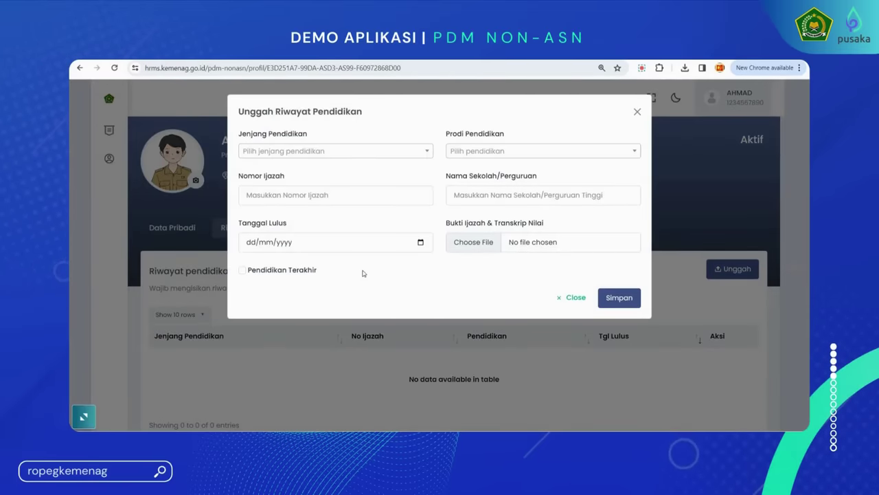
click(374, 152)
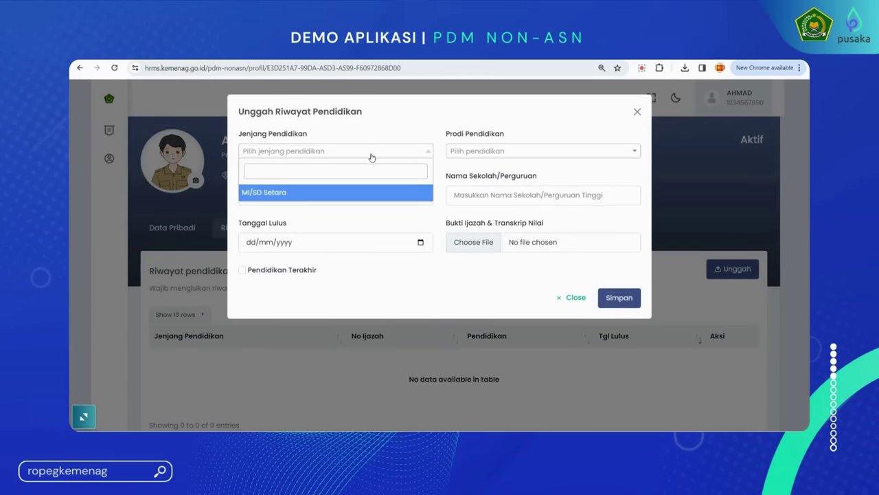
click(293, 192)
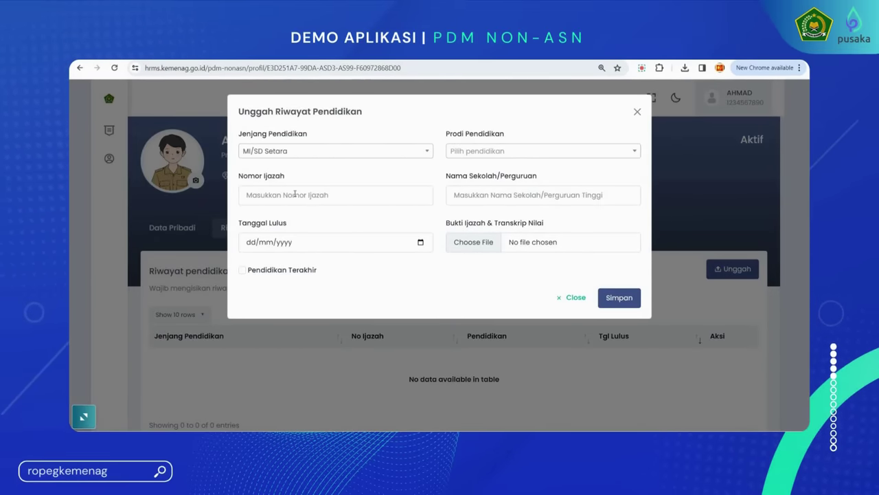
click(301, 196)
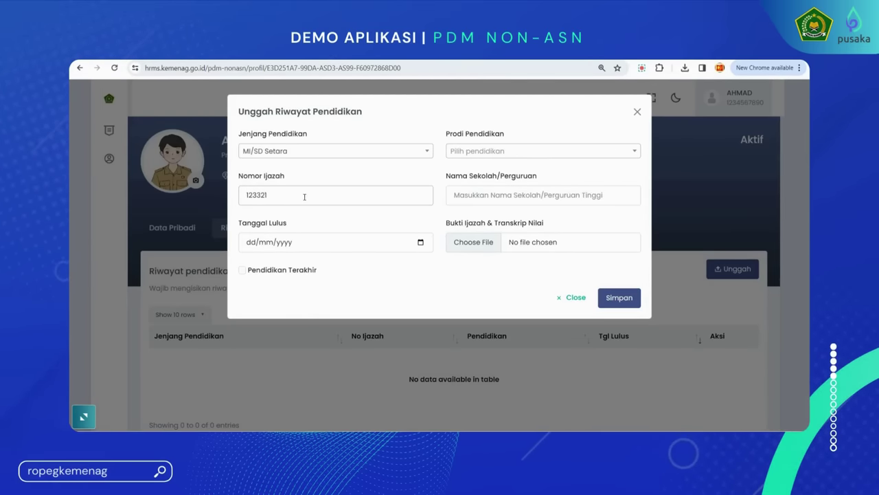
text(123321)
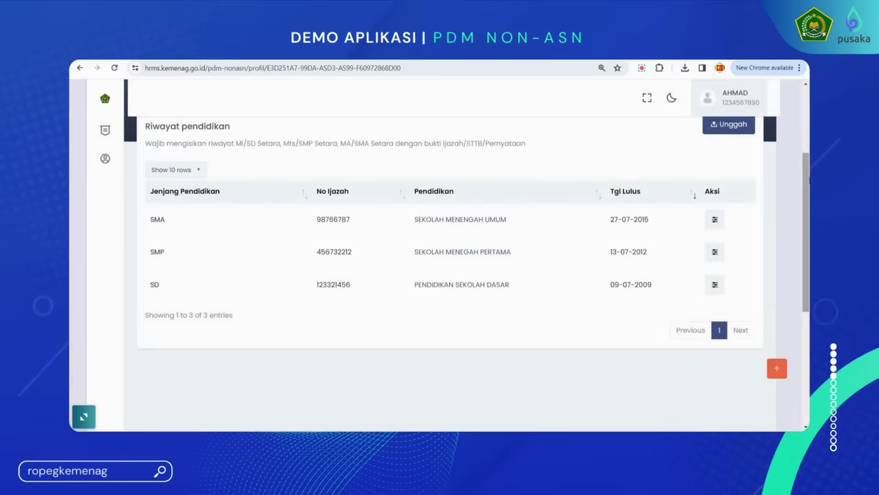
scroll(450, 268, up, 1)
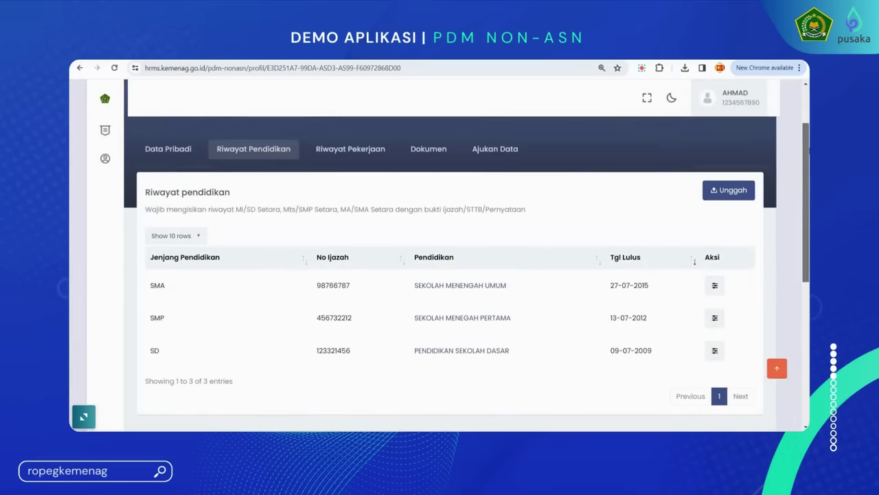
Add a Strata-1 Setara record with Ijazah S1.pdf proof, marked as latest education, and save
click(731, 194)
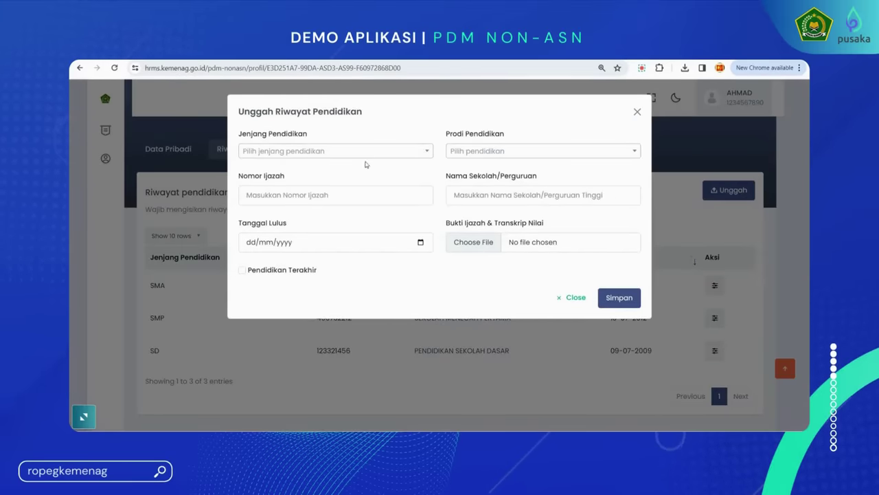
click(365, 152)
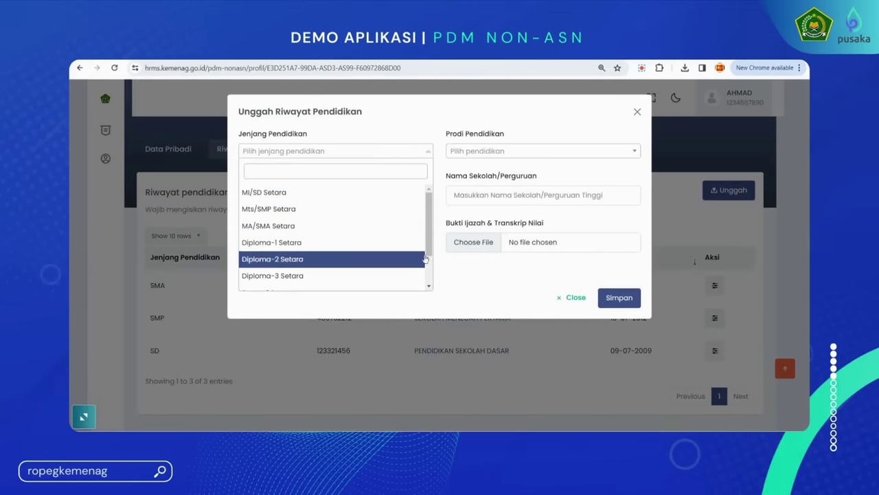
scroll(425, 258, down, 3)
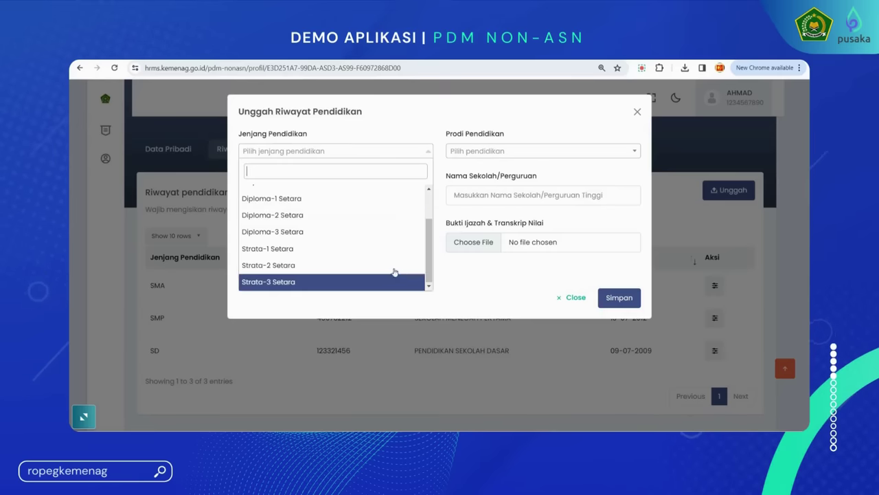
click(365, 249)
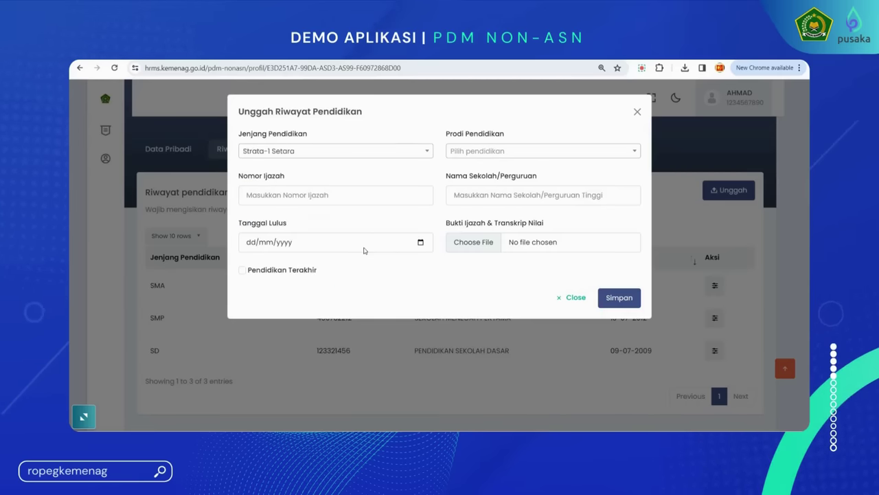
click(359, 195)
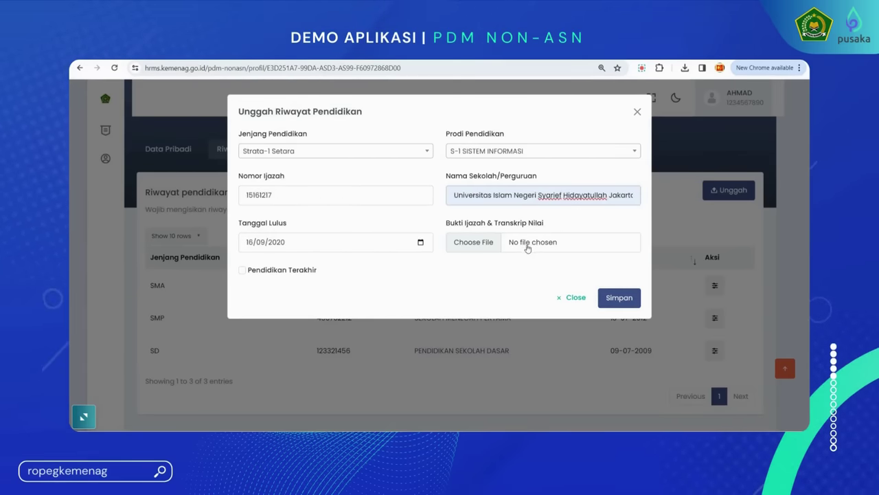
click(477, 244)
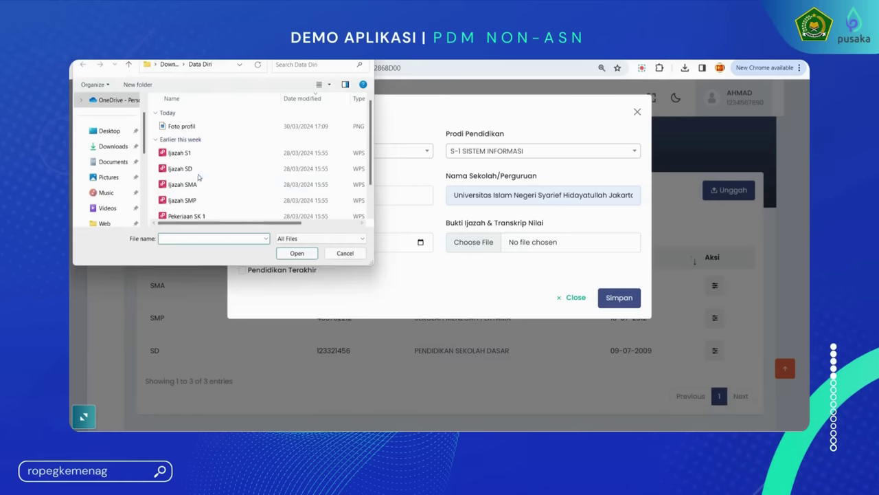
click(198, 157)
click(297, 253)
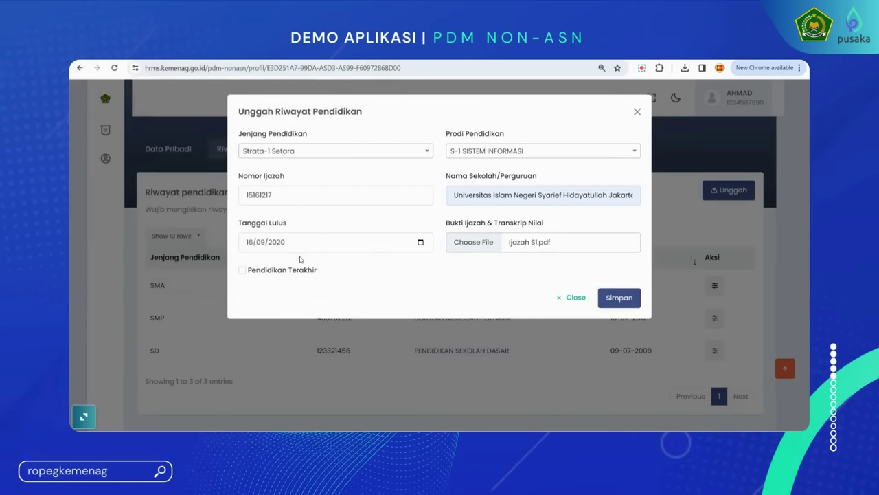
click(243, 271)
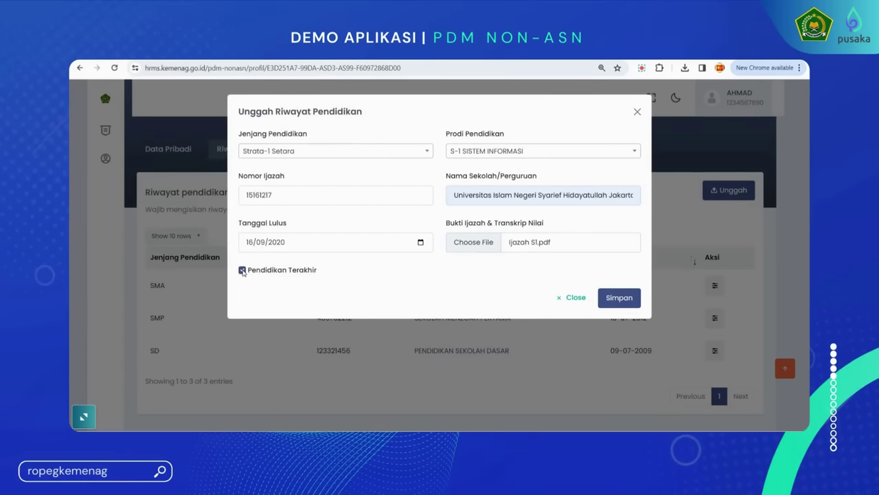
click(620, 298)
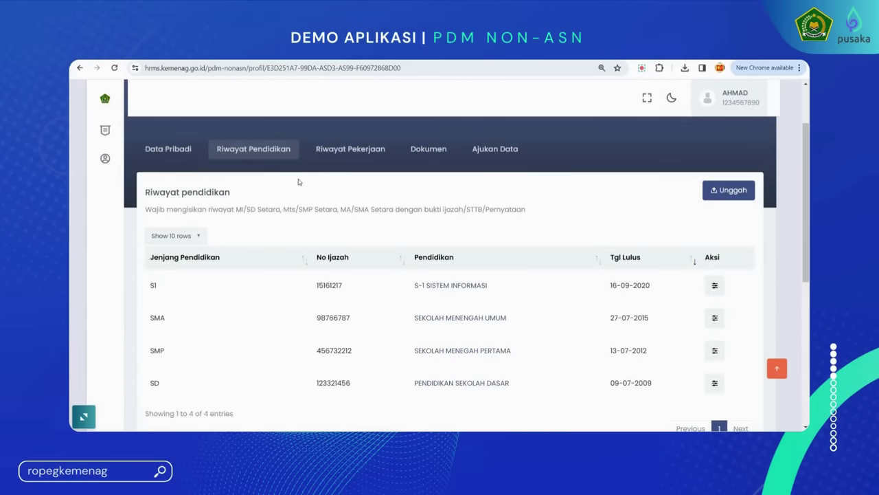
scroll(357, 212, down, 1)
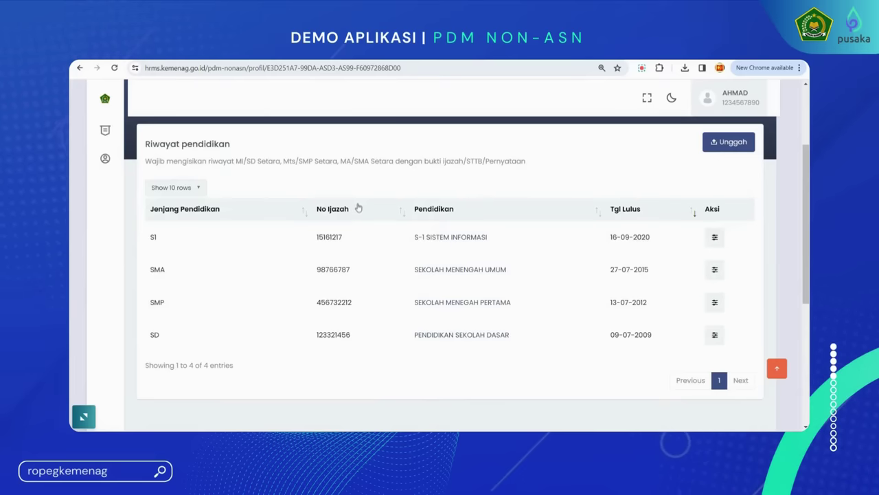
scroll(359, 205, up, 1)
click(331, 145)
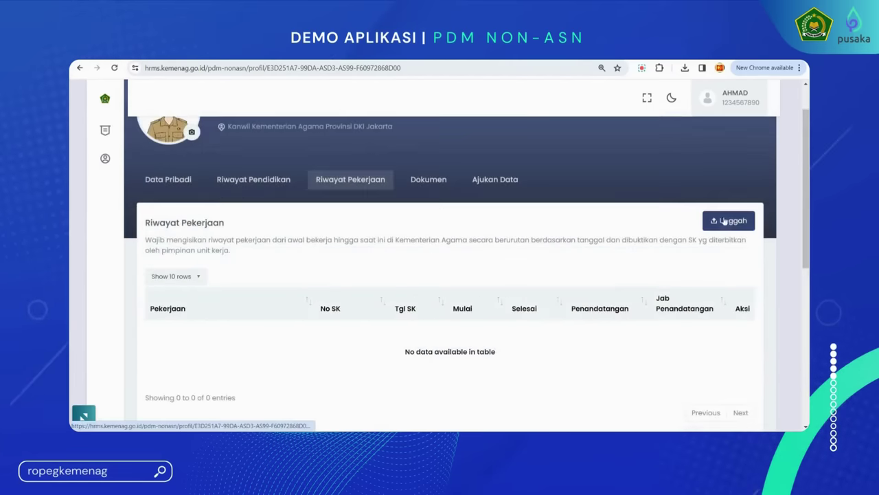
click(728, 221)
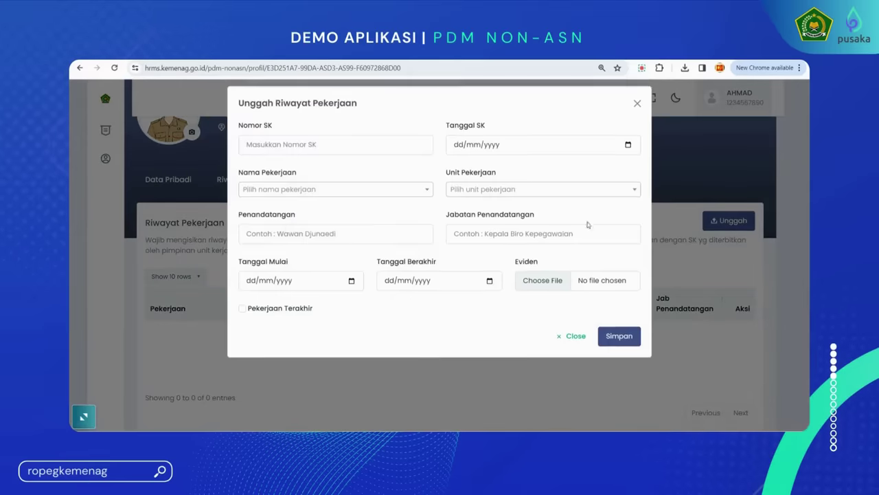
click(348, 153)
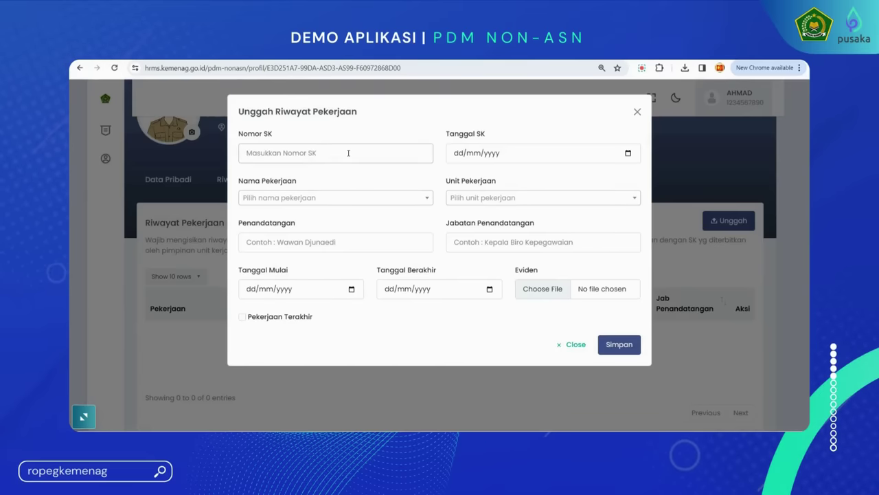
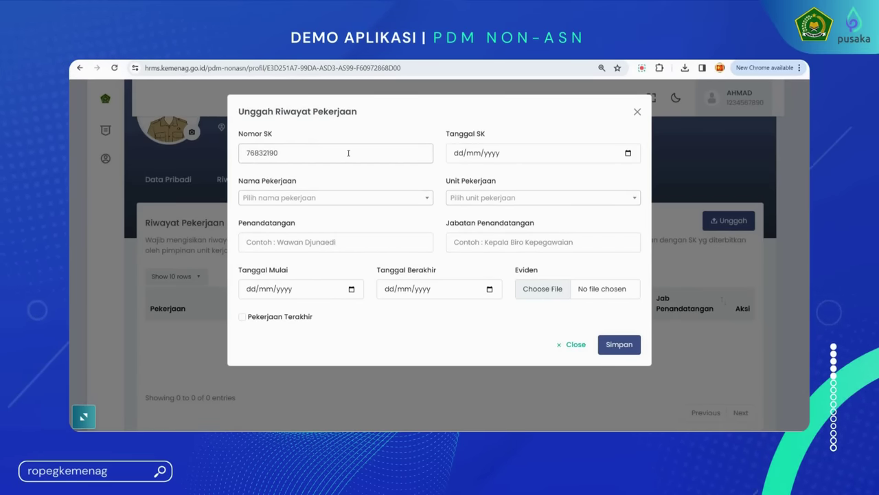
click(336, 199)
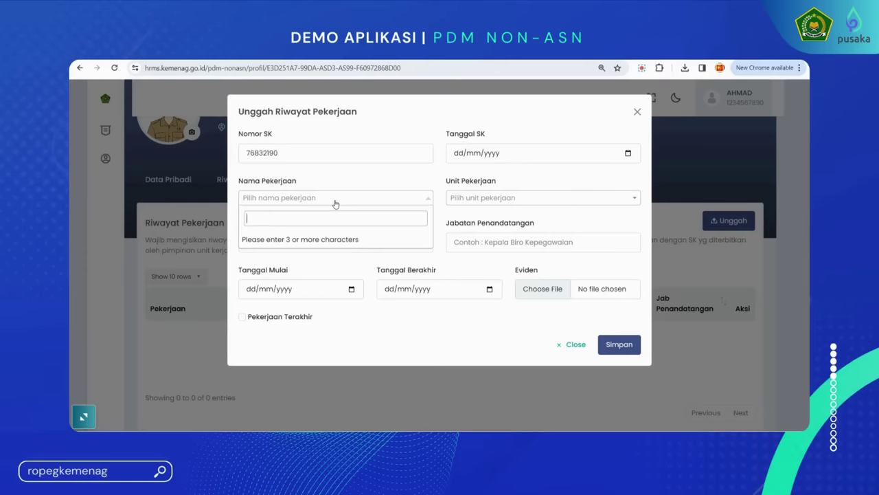
text(penyul)
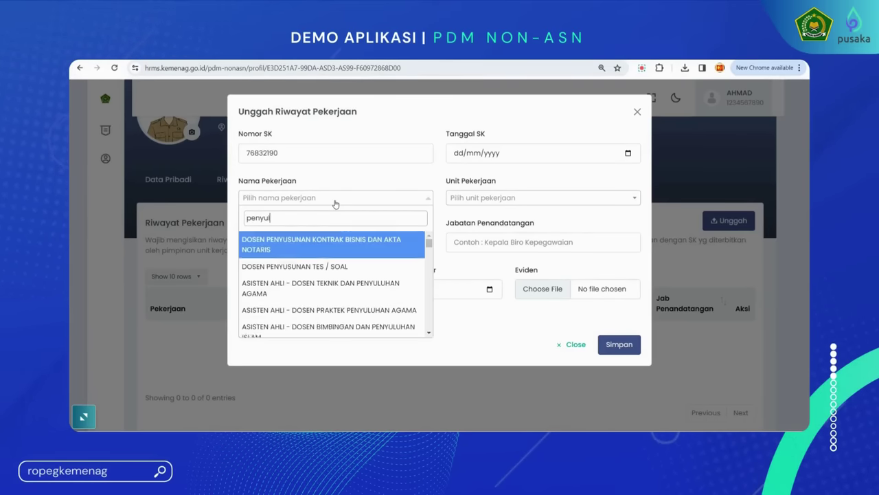
text(uh aga)
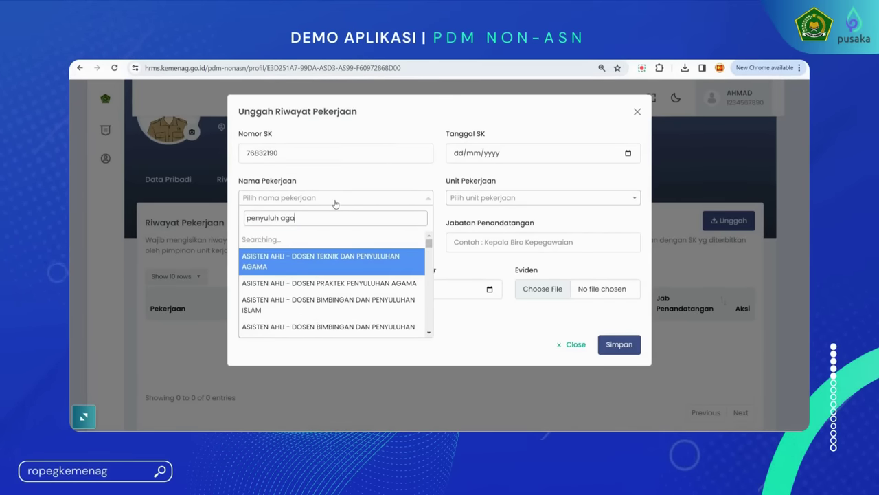
text(ma isa)
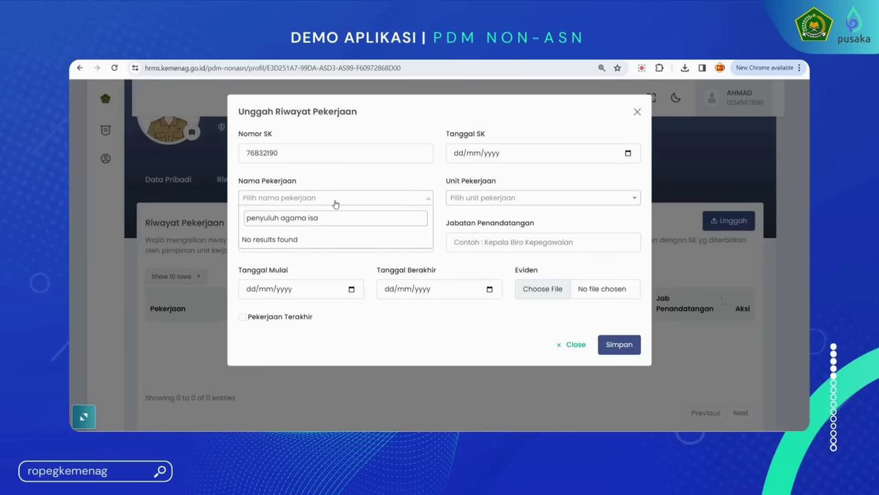
key(BackSpace)
text(la)
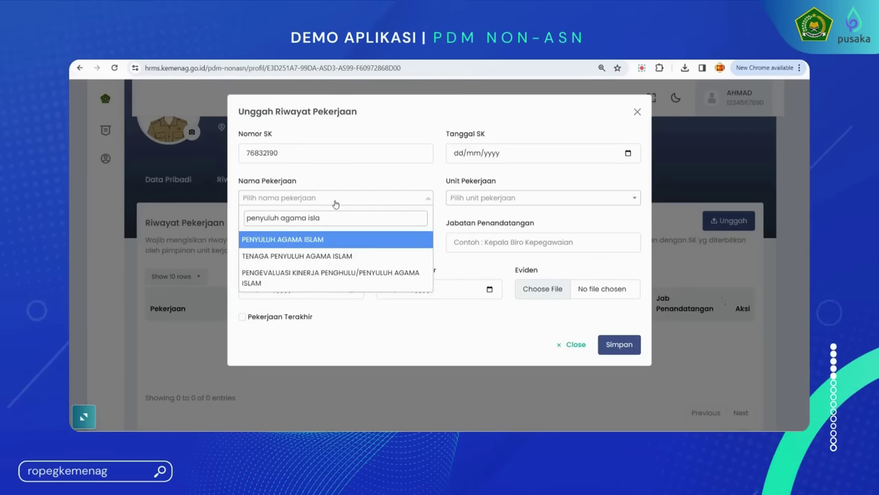
click(332, 240)
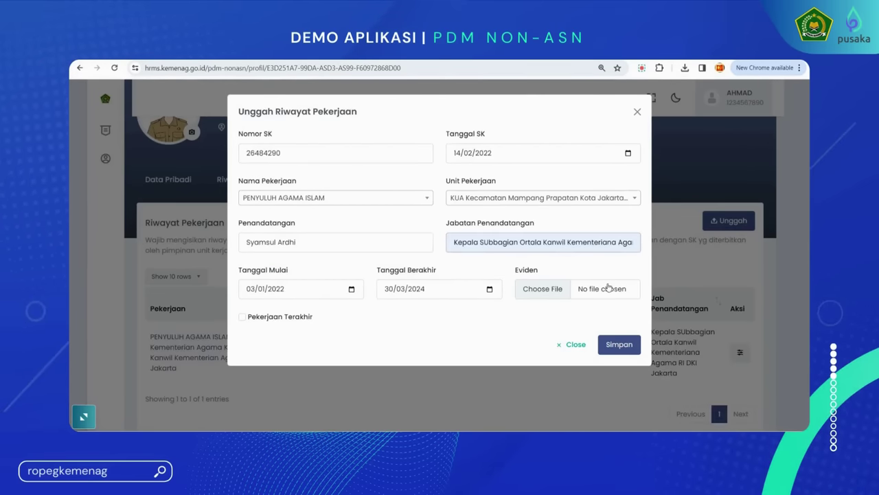
Attach the Pekerjaan SK 2 file as evidence, mark it as latest job, and save
click(548, 289)
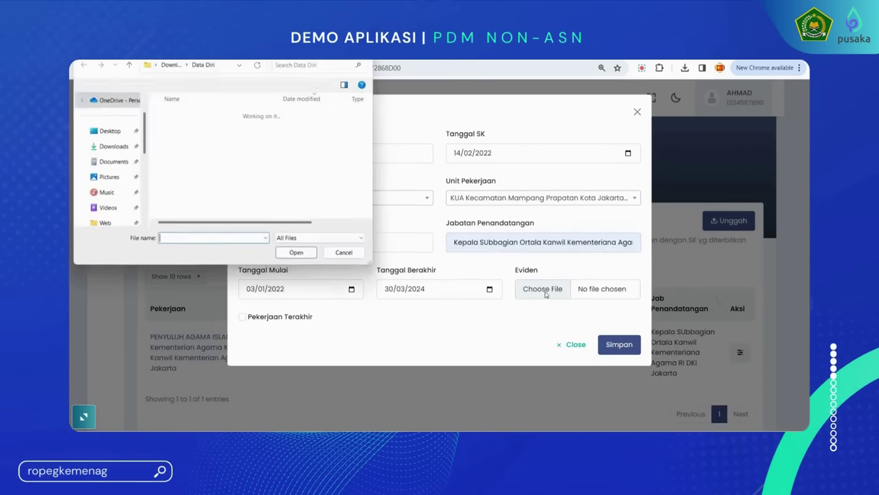
scroll(187, 195, down, 1)
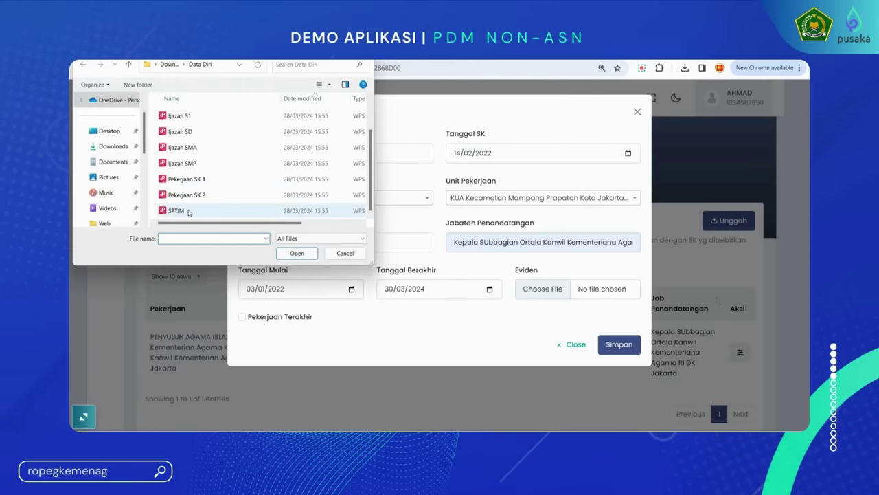
click(187, 194)
click(296, 253)
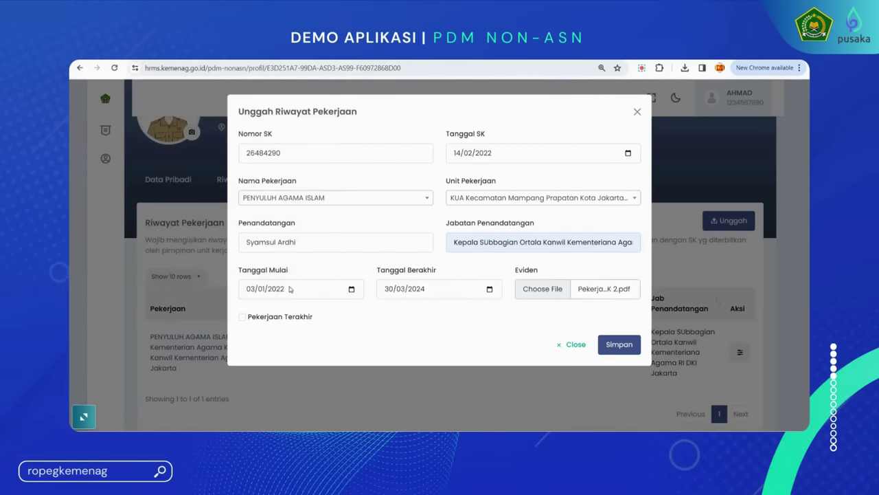
click(243, 318)
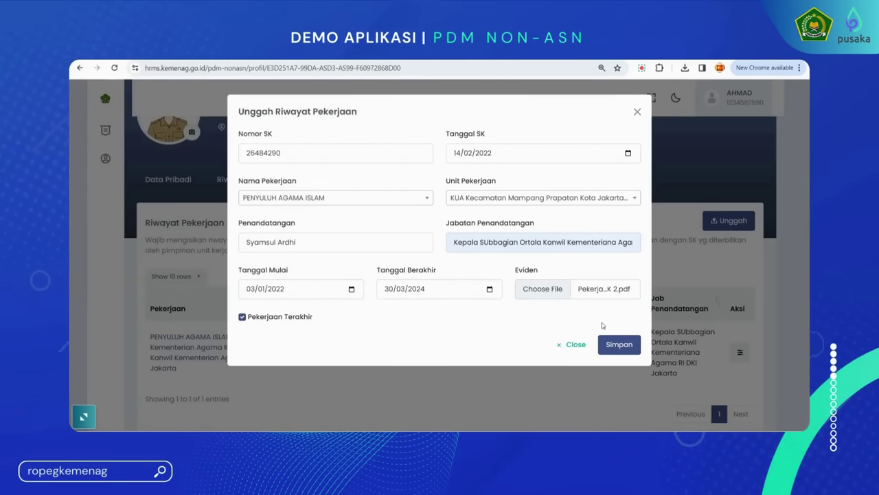
click(620, 347)
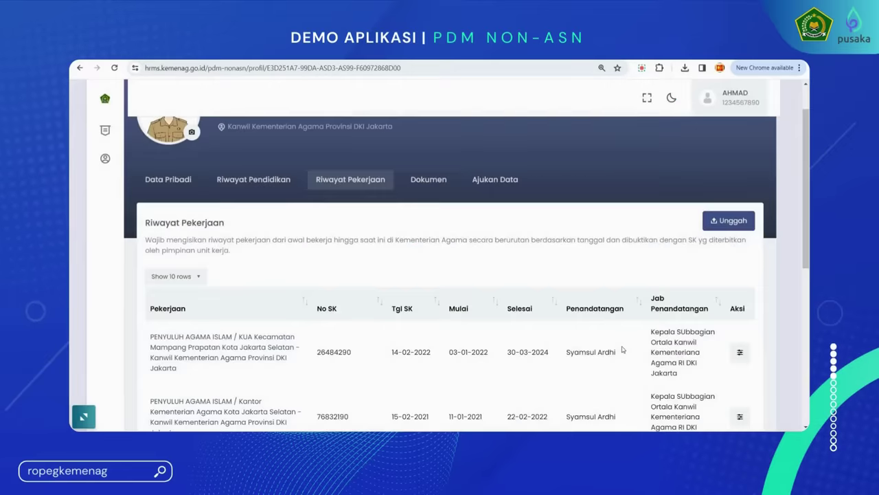
scroll(624, 341, down, 1)
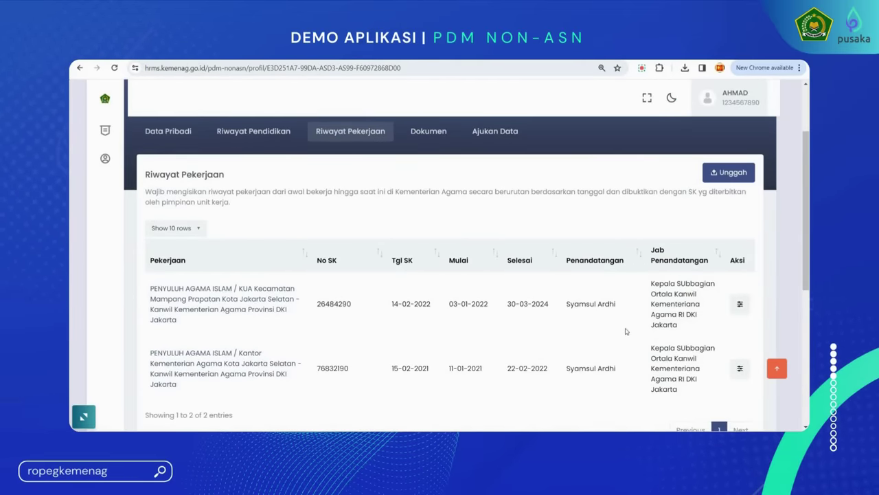
In the Dokumen tab, upload SPTJM.pdf from the Data Diri folder and save it
click(429, 134)
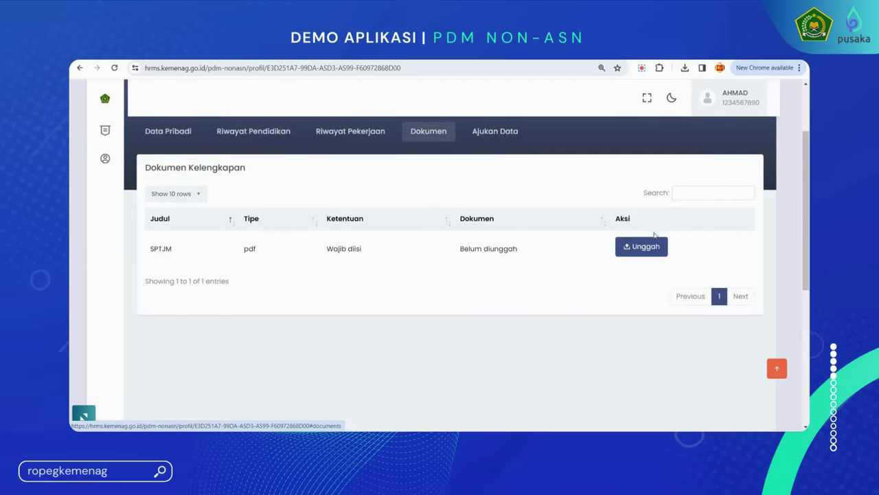
click(646, 251)
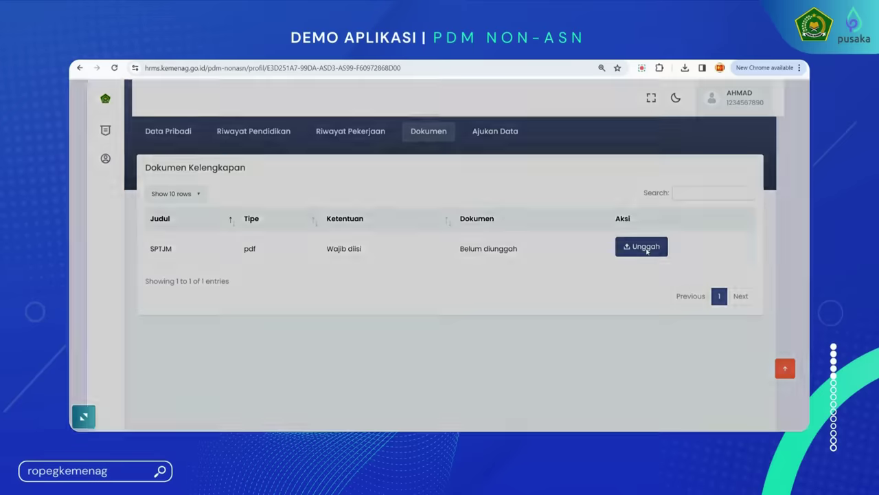
click(278, 160)
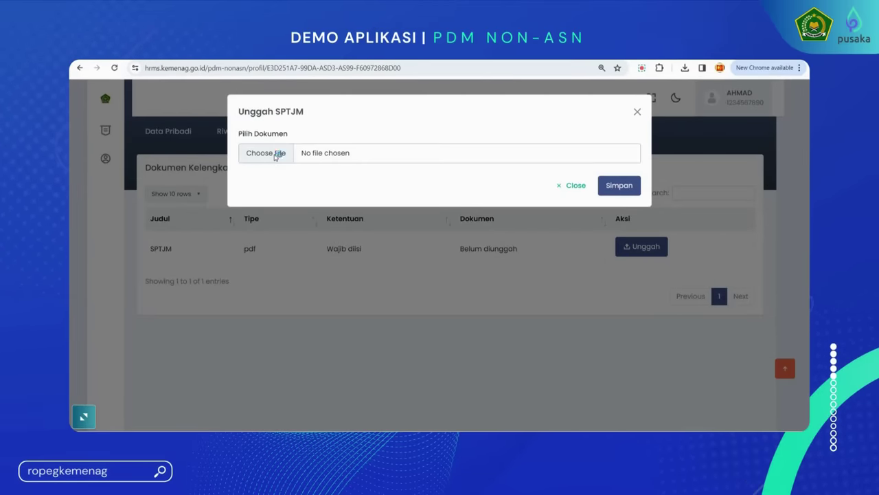
click(253, 171)
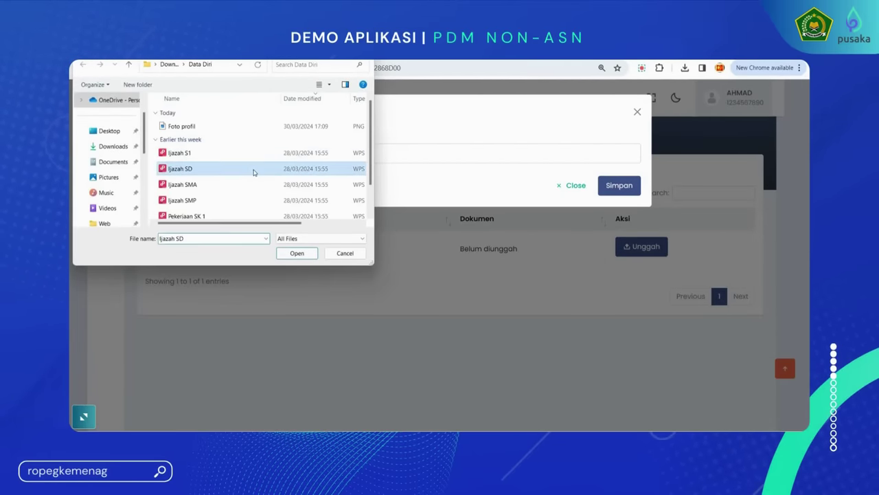
scroll(253, 174, down, 1)
click(275, 210)
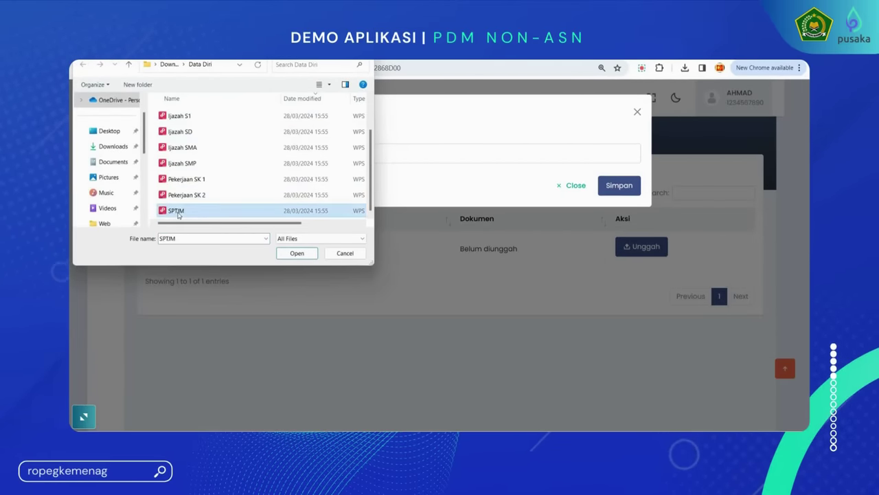
click(295, 253)
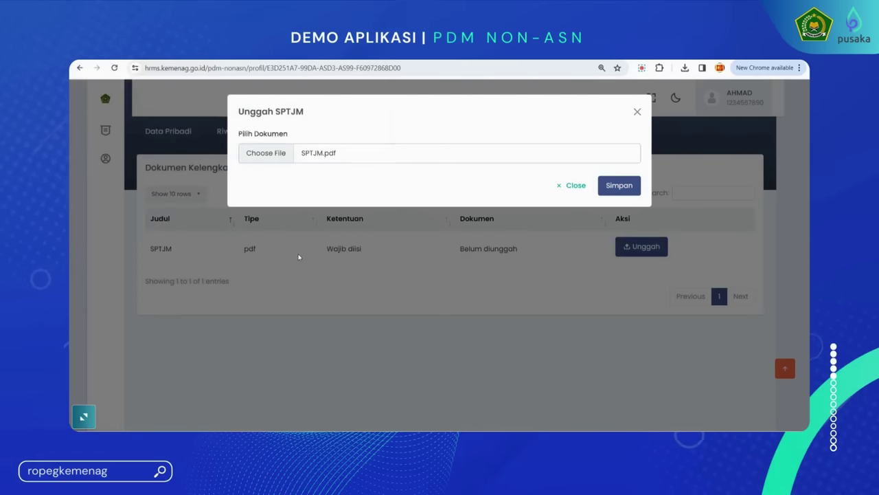
click(600, 191)
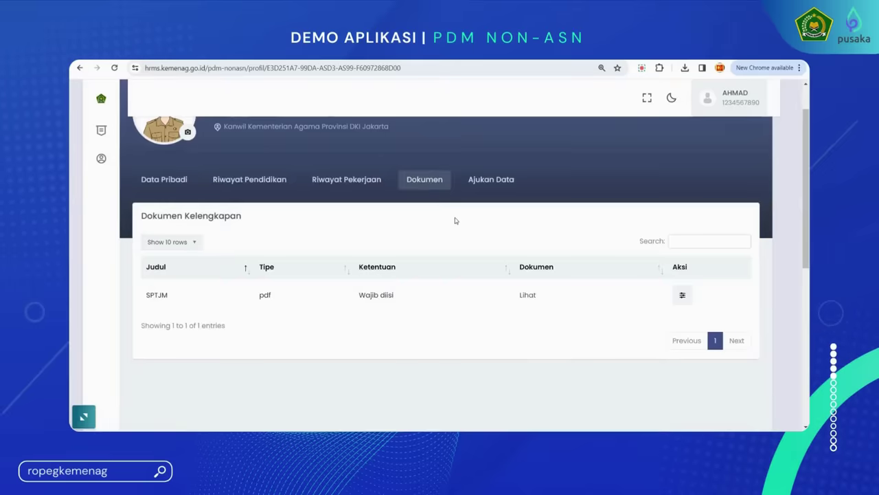
Submit the data via Ajukan Data, confirm with 'Ya, Setuju!', and review the reloaded profile
click(492, 180)
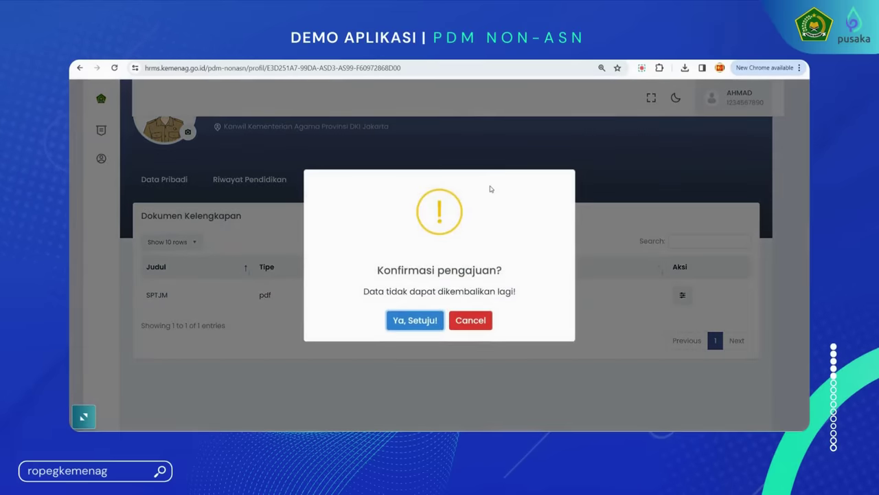
click(415, 320)
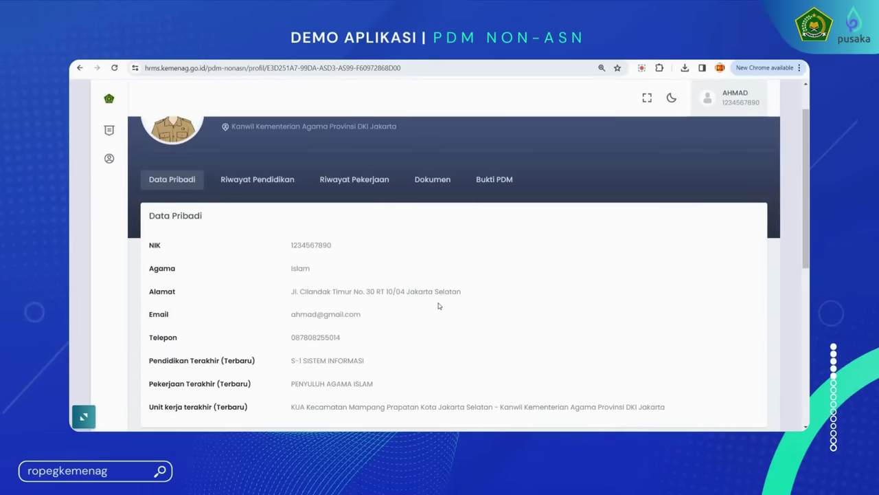
scroll(441, 305, down, 3)
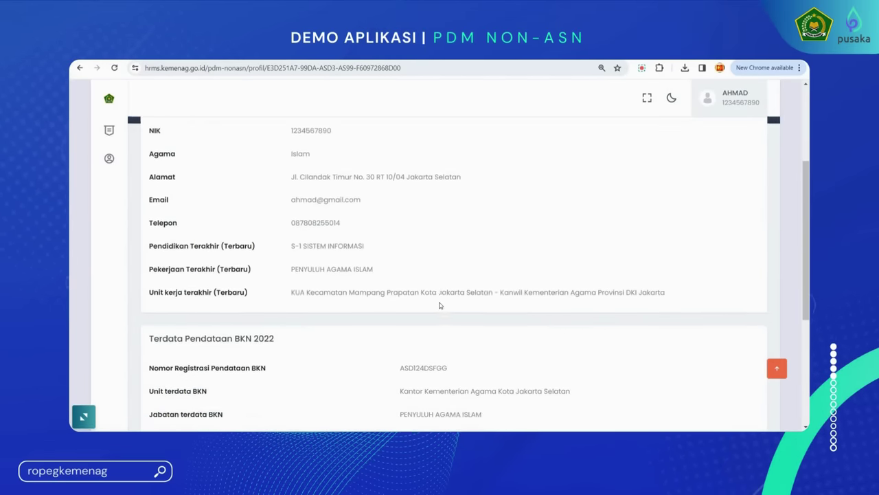
scroll(441, 305, down, 2)
scroll(440, 306, down, 1)
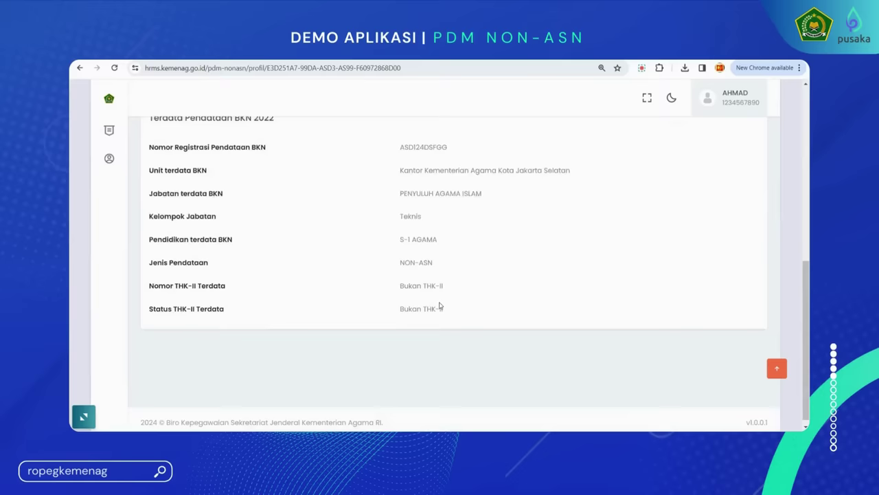
scroll(440, 305, up, 5)
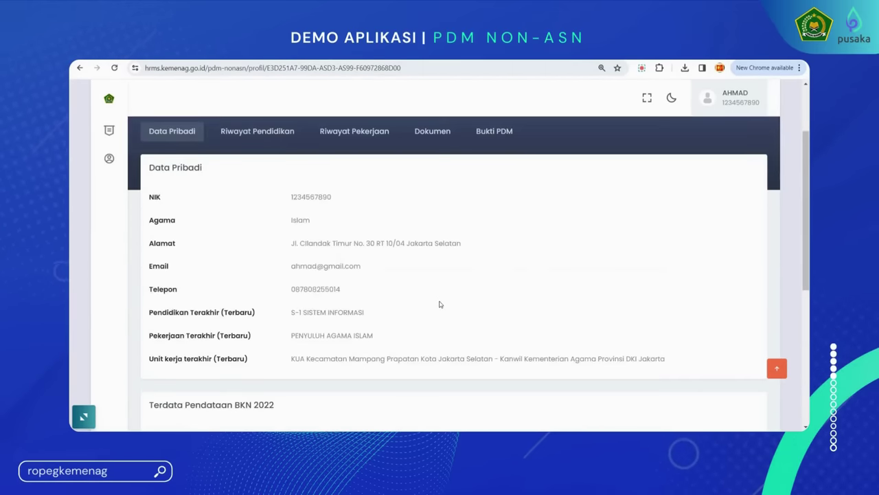
scroll(412, 261, up, 1)
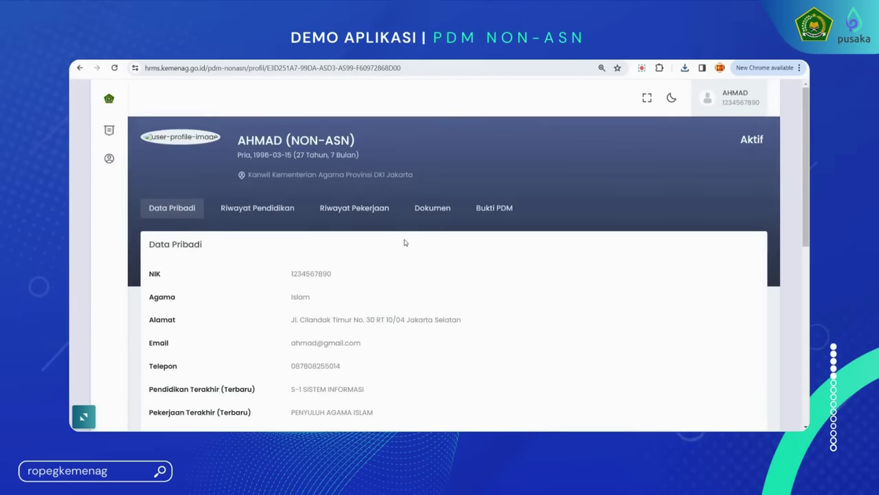
Open the Bukti PDM document and save it as a PDF in Downloads
click(503, 211)
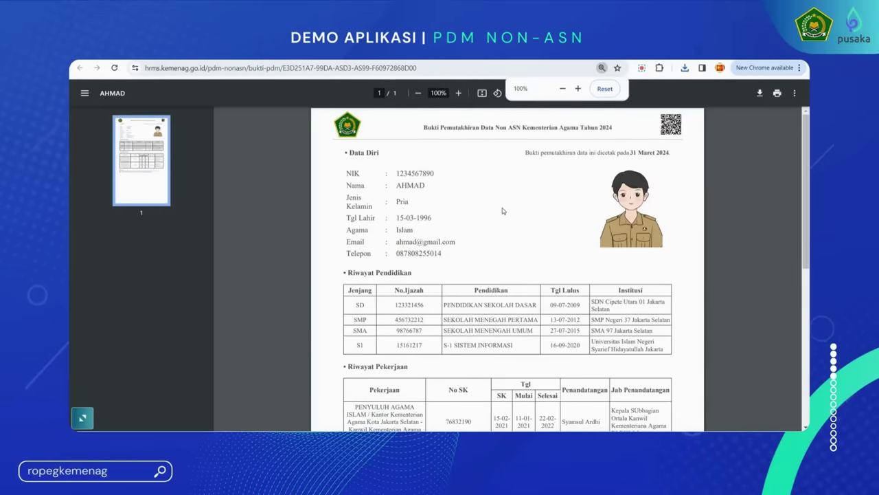
scroll(502, 211, down, 3)
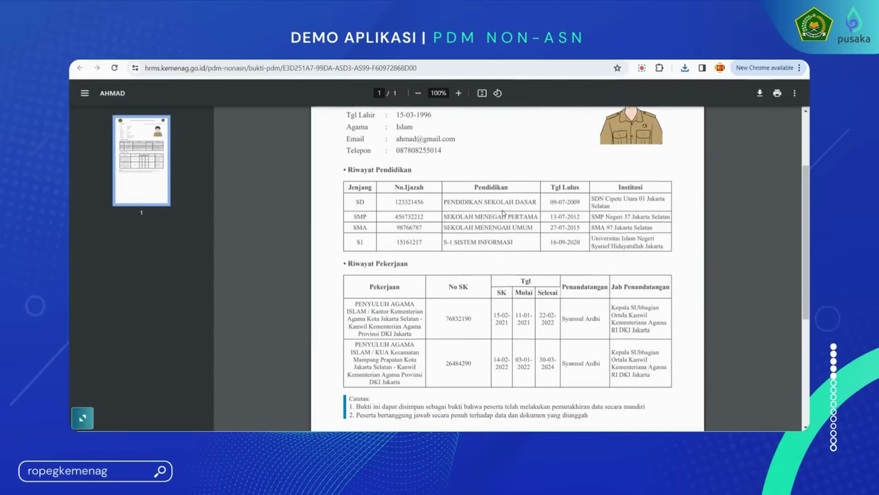
scroll(502, 213, up, 3)
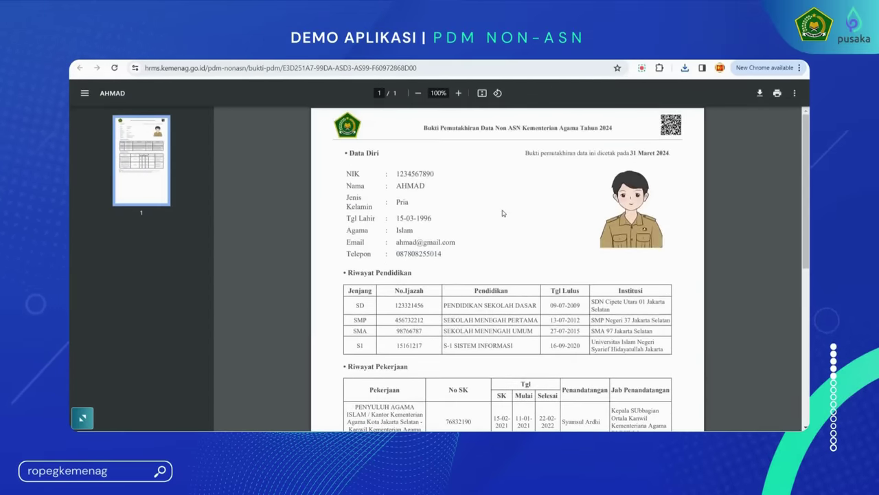
click(760, 93)
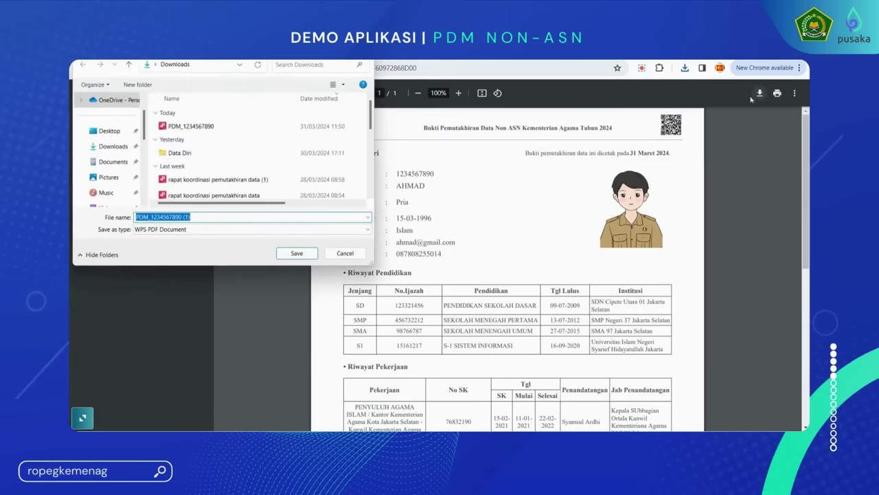
click(296, 253)
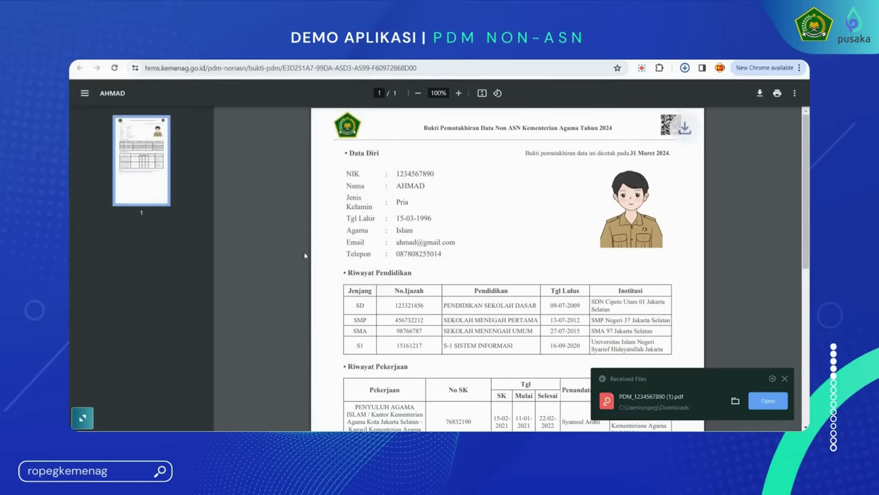